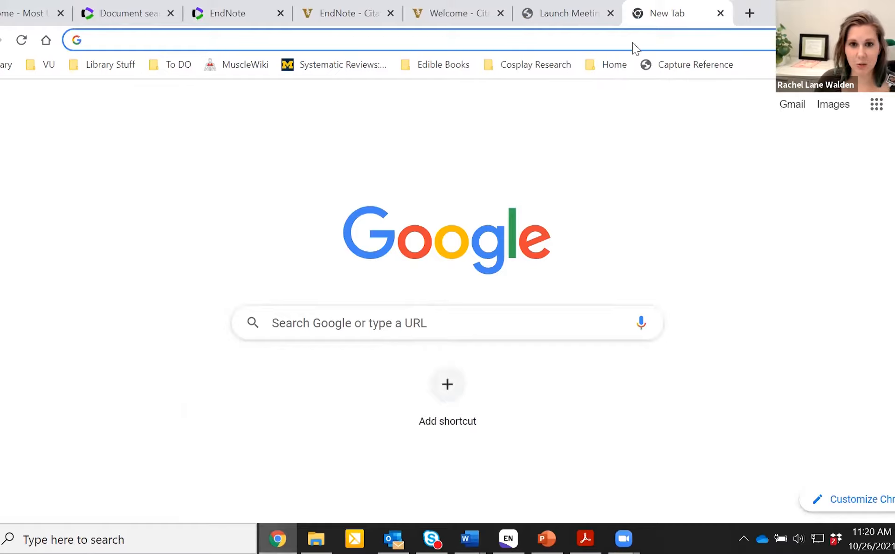
# Open the PubMed home page at pubmed.ncbi.nlm.nih.gov and search for diabetes mellitus
pyautogui.click(312, 38)
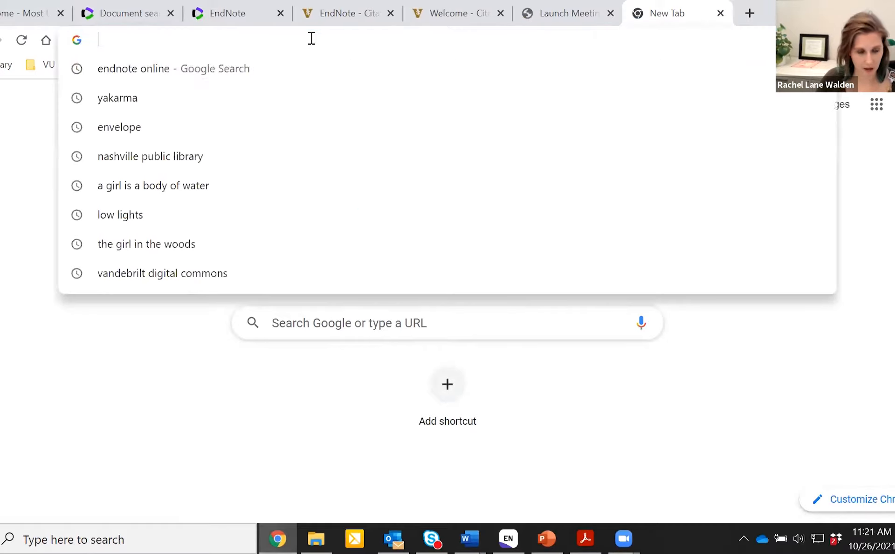
pyautogui.write('pubmed.ncbi.nlm.nih.gov/advanced/')
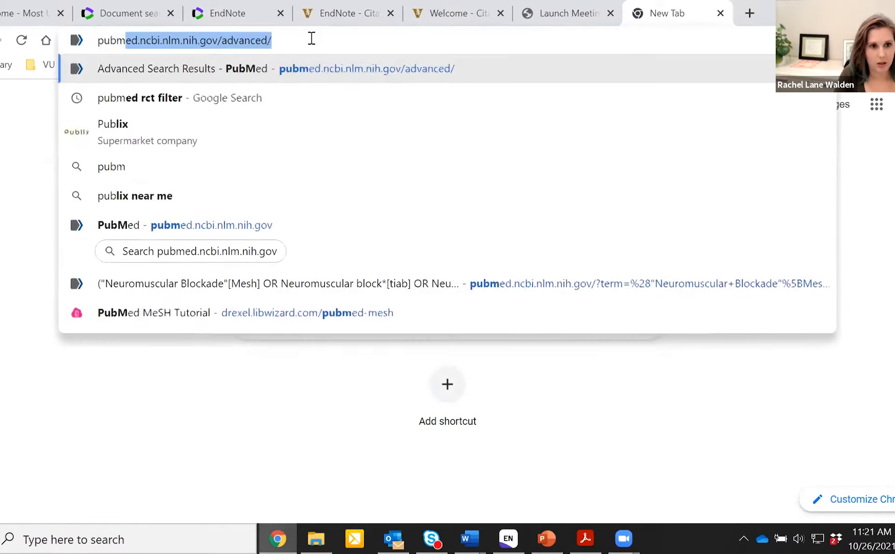
pyautogui.press('Return')
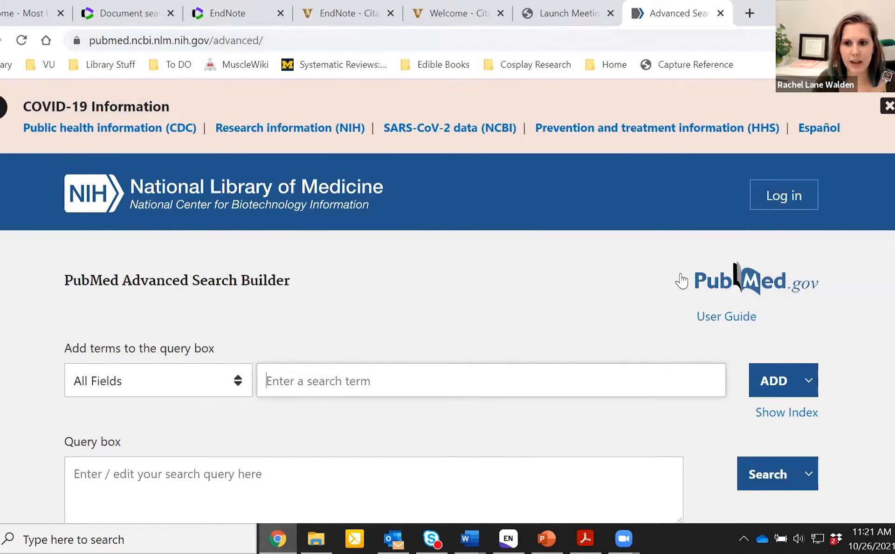
pyautogui.click(709, 285)
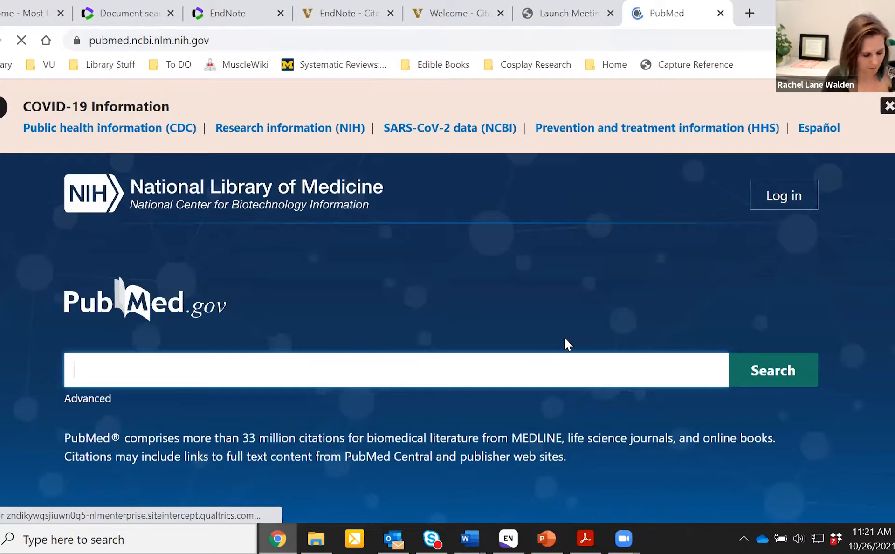
pyautogui.write('diab')
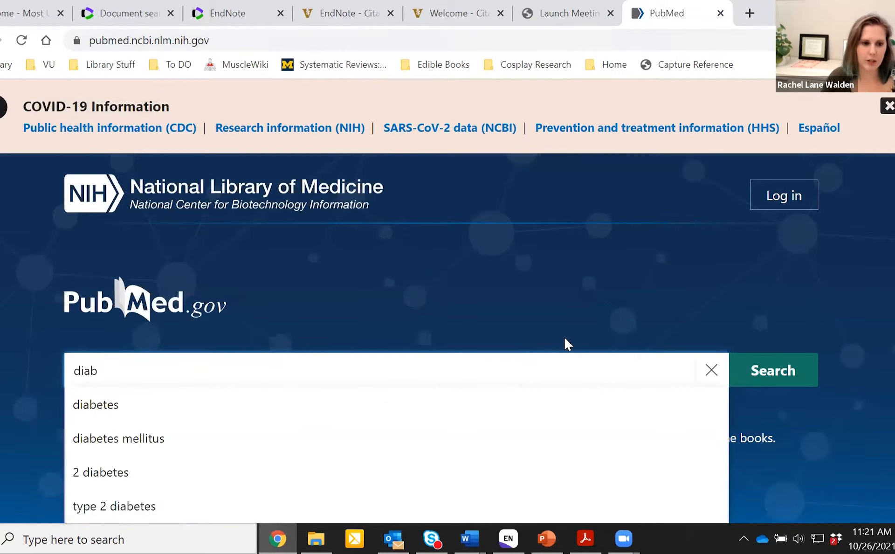
pyautogui.click(157, 443)
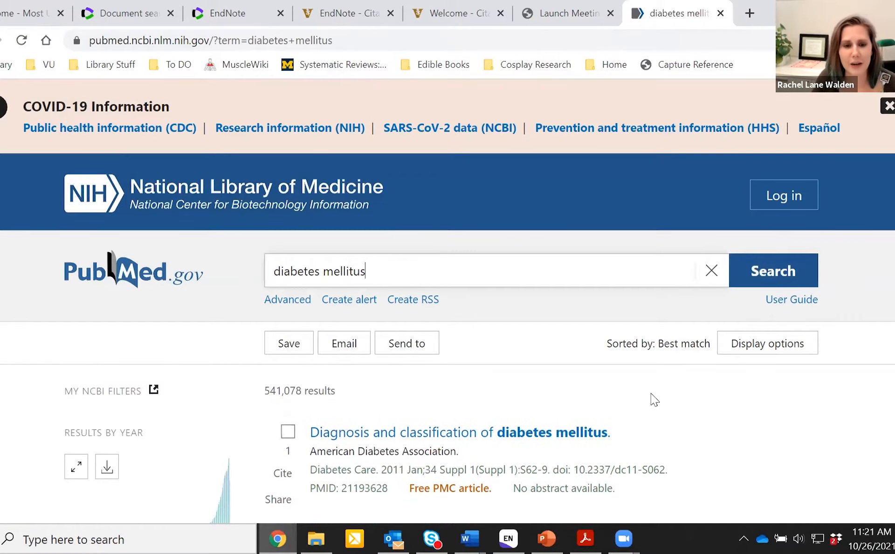
# Select the first four articles in the diabetes mellitus search results
pyautogui.scroll(-2, 659, 393)
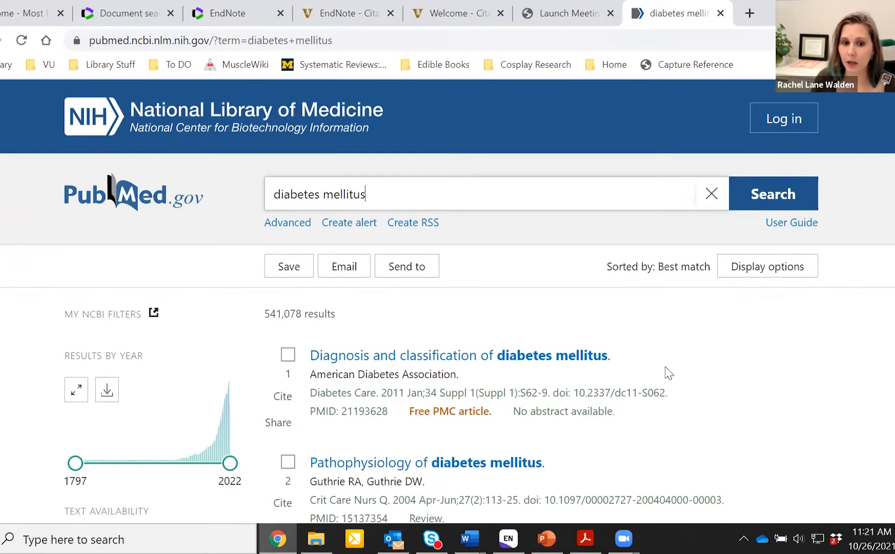
pyautogui.scroll(-4, 667, 371)
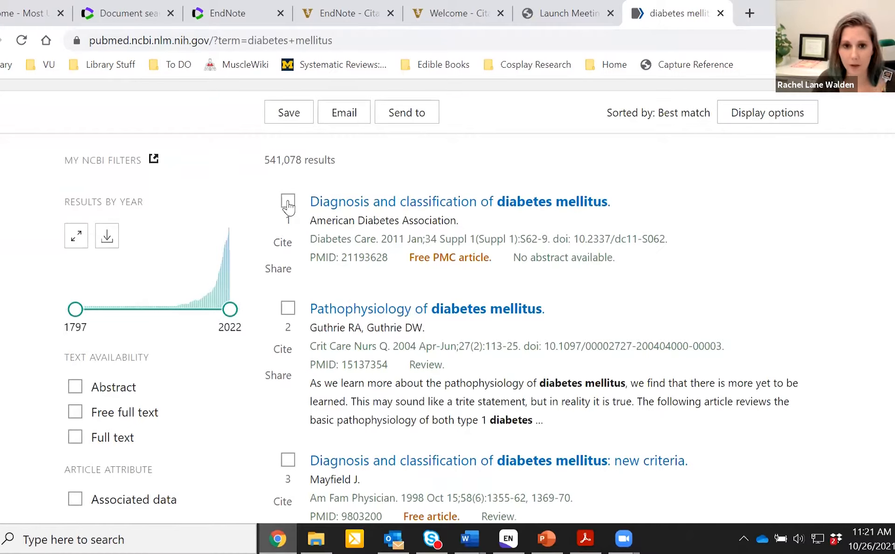
pyautogui.click(288, 204)
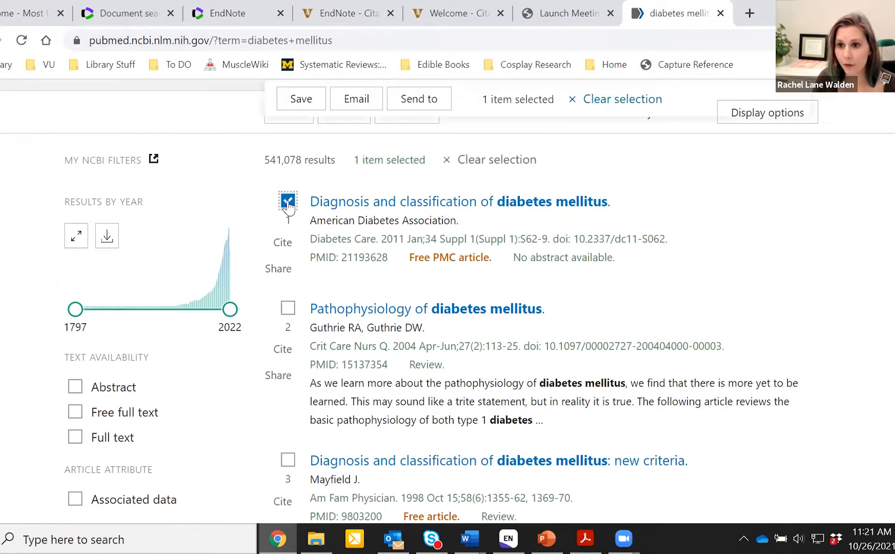
pyautogui.click(289, 308)
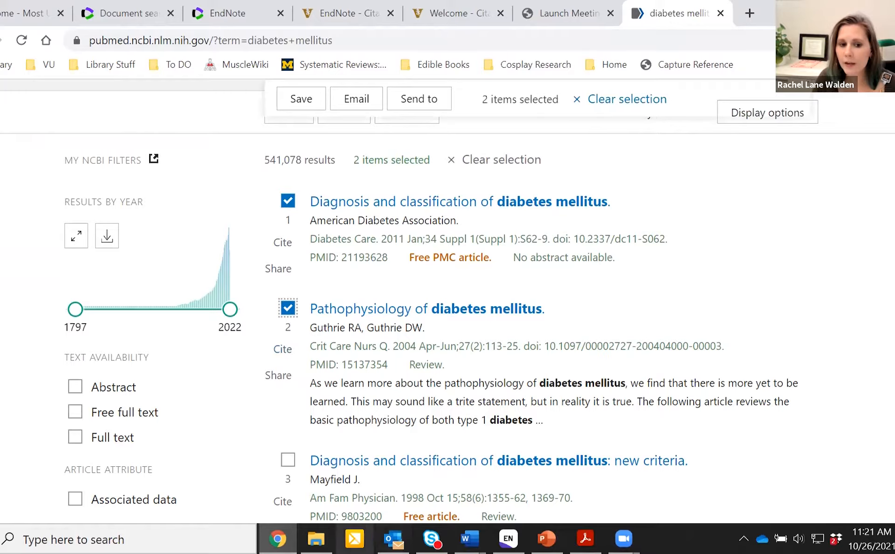
pyautogui.click(286, 460)
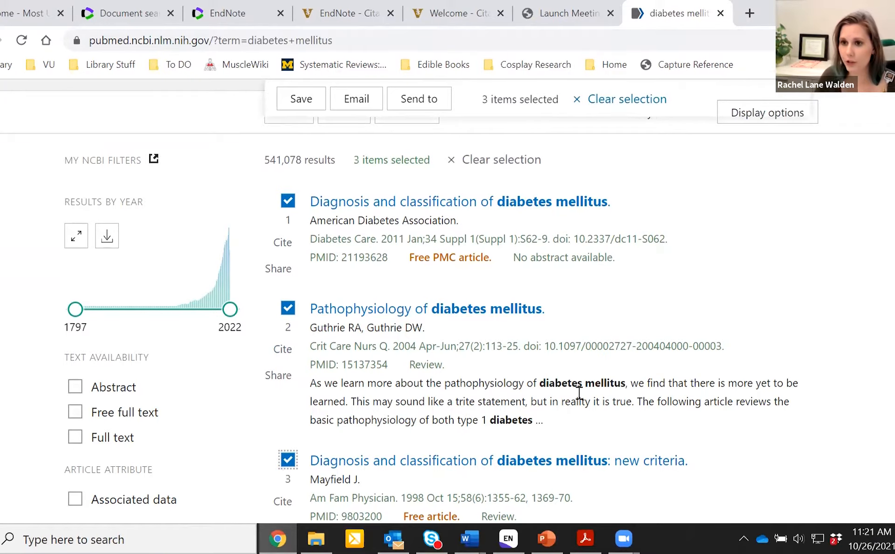
pyautogui.scroll(-5, 578, 393)
pyautogui.click(288, 305)
pyautogui.scroll(9, 676, 408)
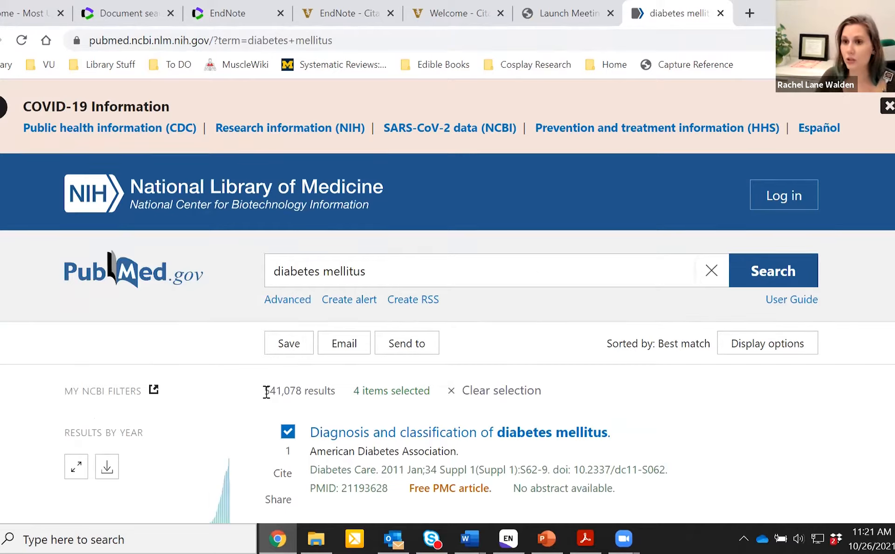
pyautogui.moveTo(266, 392); pyautogui.dragTo(336, 394)
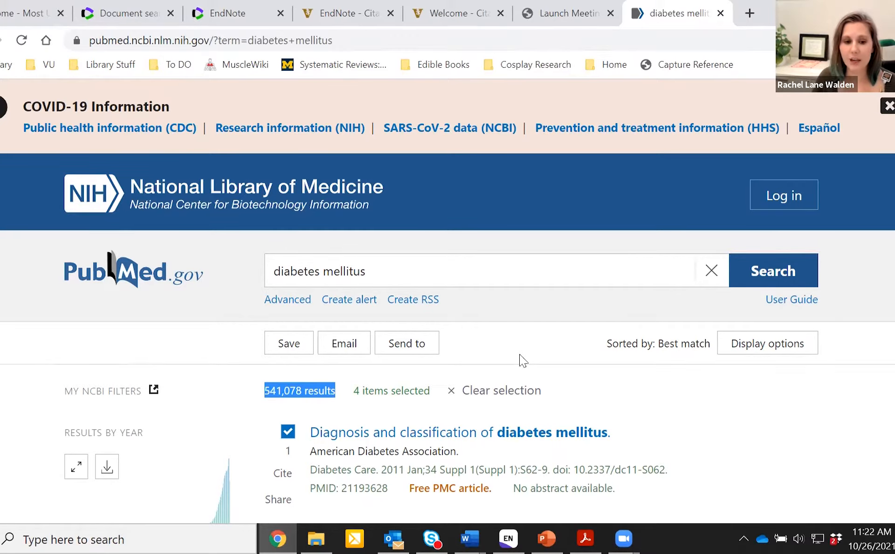
# Send the four selected articles to a citation manager file, keeping the export scope at Selection (4)
pyautogui.click(424, 355)
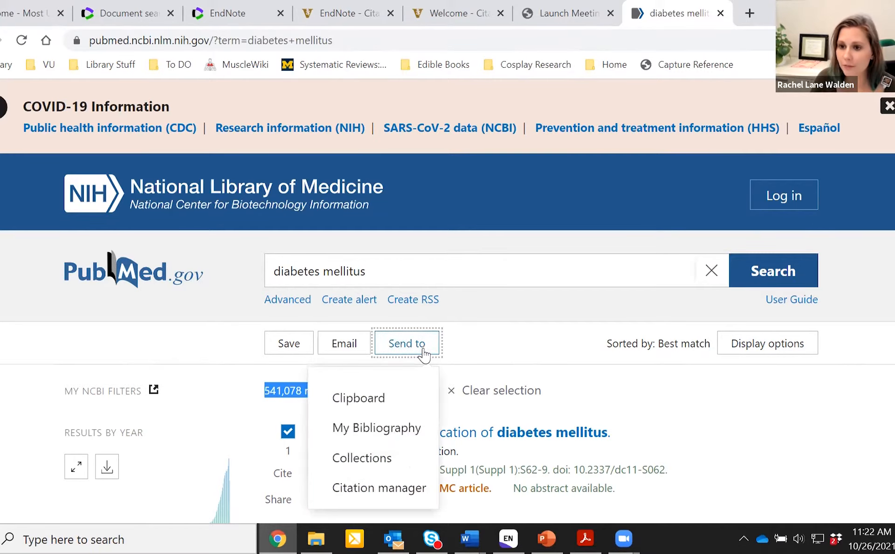
pyautogui.click(371, 488)
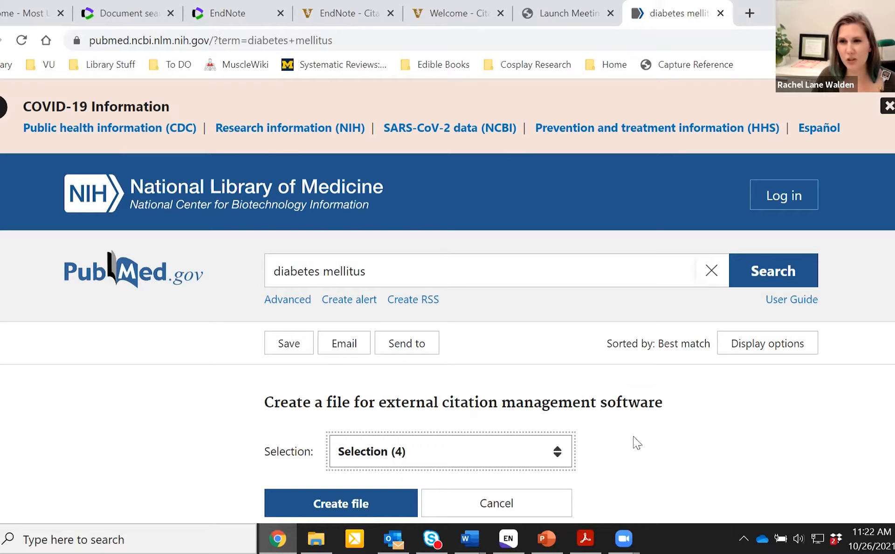
pyautogui.scroll(-3, 637, 442)
pyautogui.scroll(1, 639, 418)
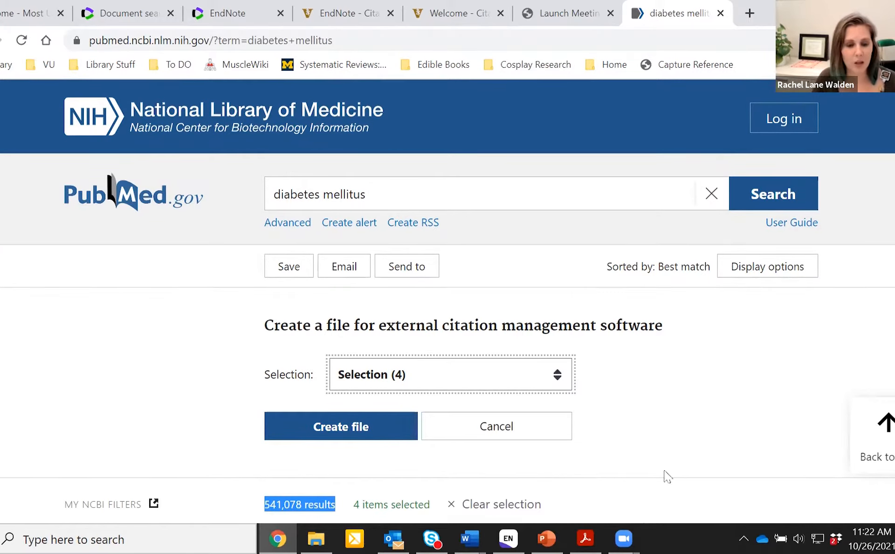
pyautogui.scroll(-3, 612, 406)
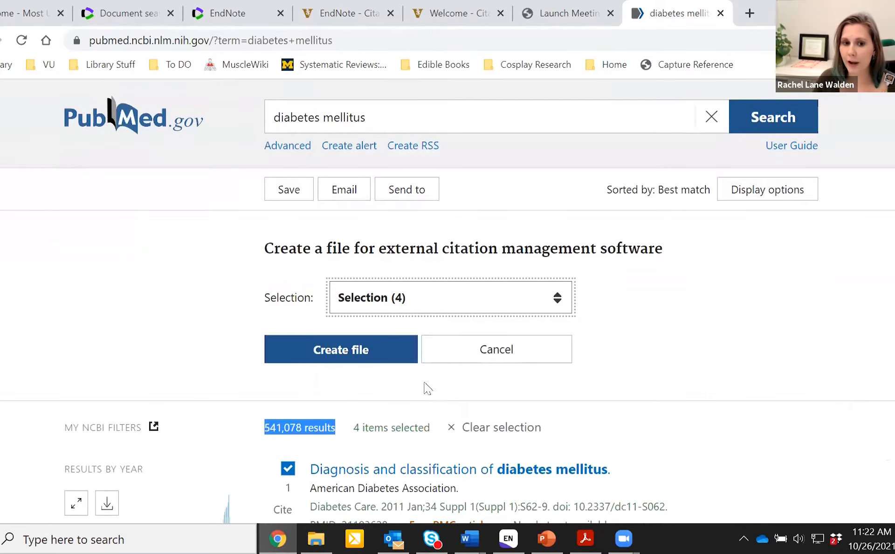
pyautogui.click(436, 303)
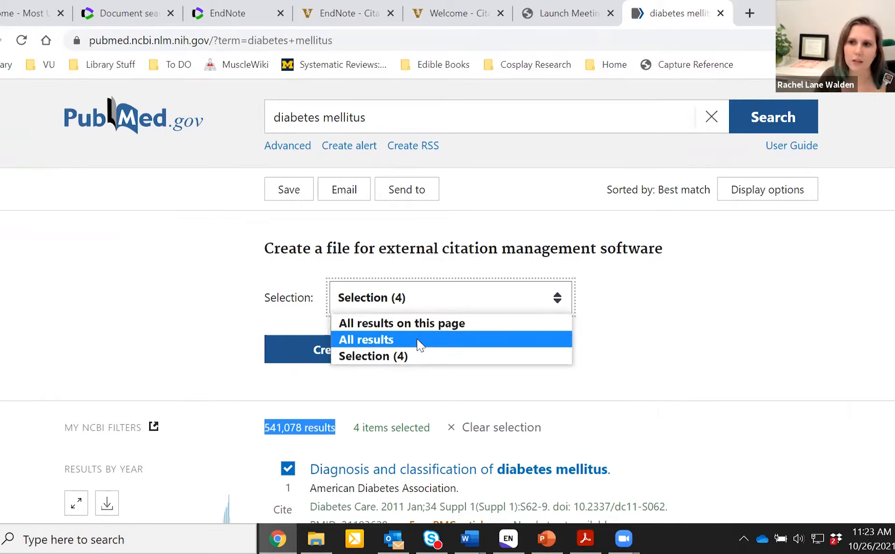
pyautogui.click(678, 340)
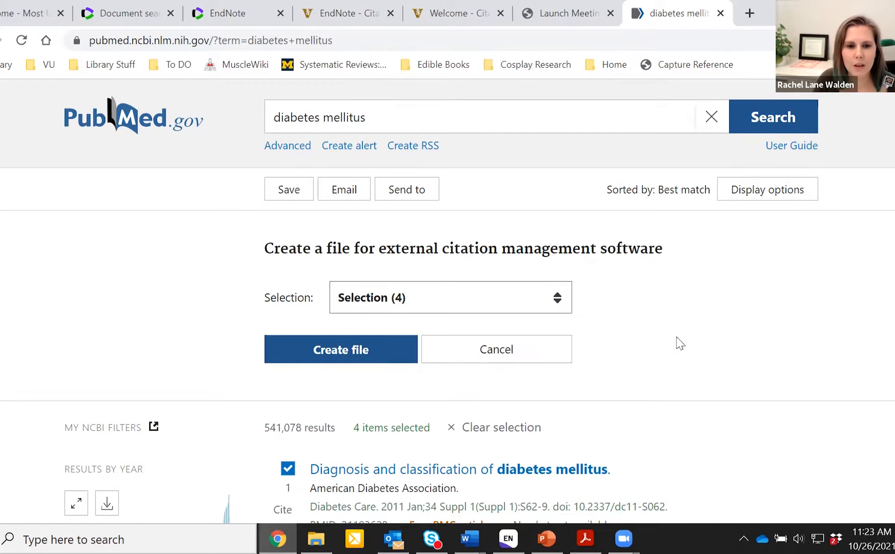
pyautogui.click(378, 351)
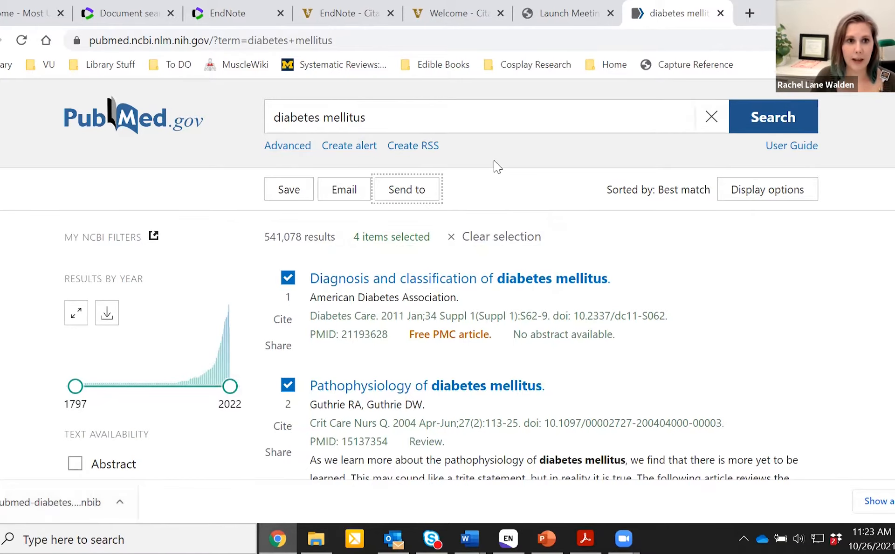
# Switch to EndNote online and open the Import References page
pyautogui.click(219, 14)
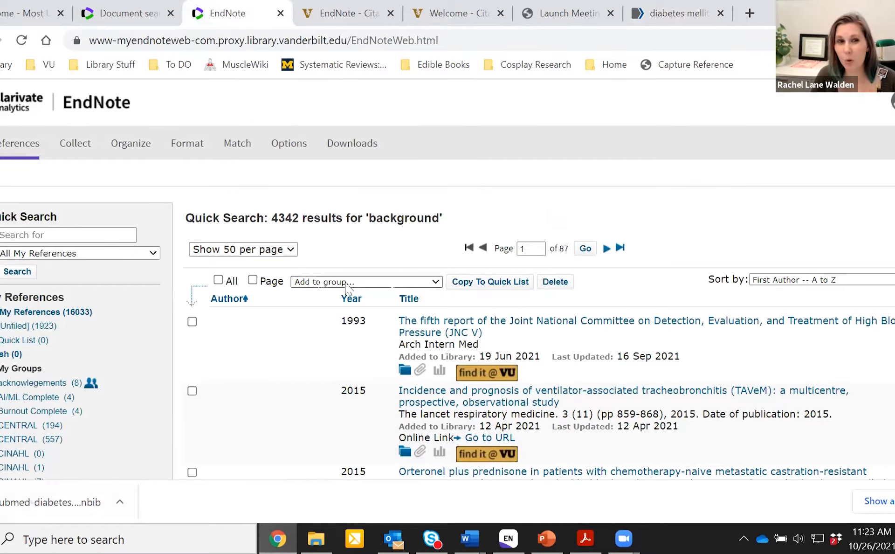
pyautogui.moveTo(77, 146)
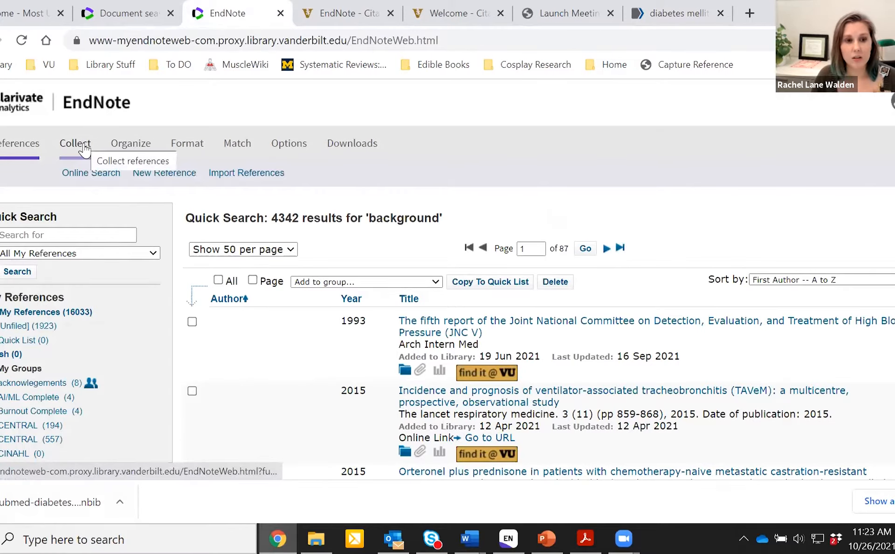
pyautogui.click(239, 178)
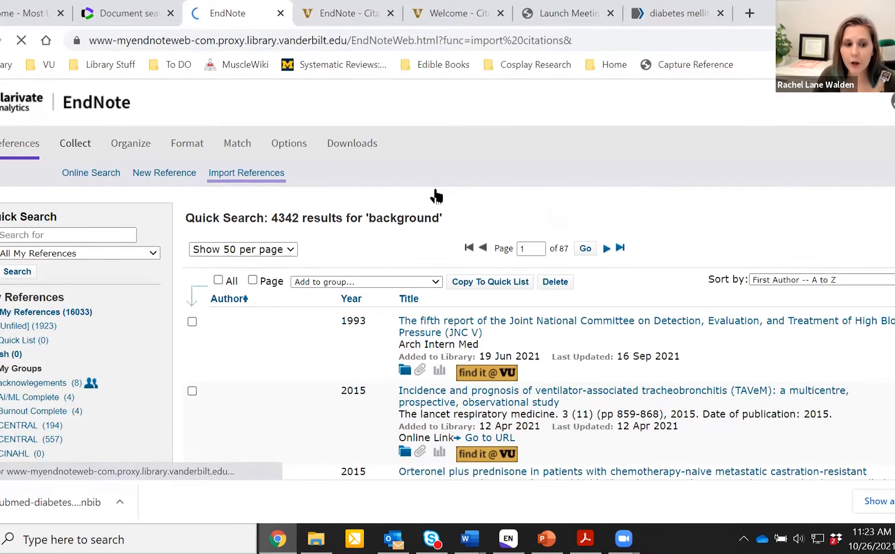
pyautogui.moveTo(60, 504); pyautogui.dragTo(120, 261)
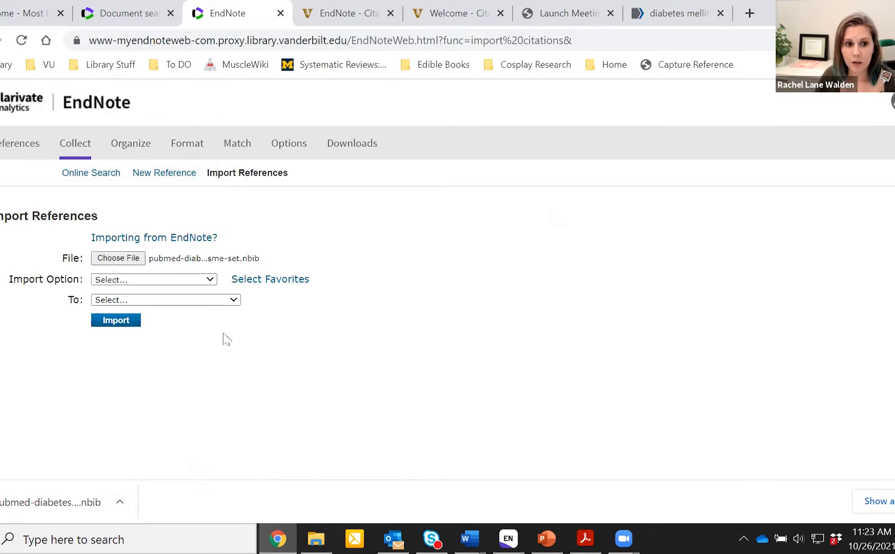
pyautogui.click(103, 258)
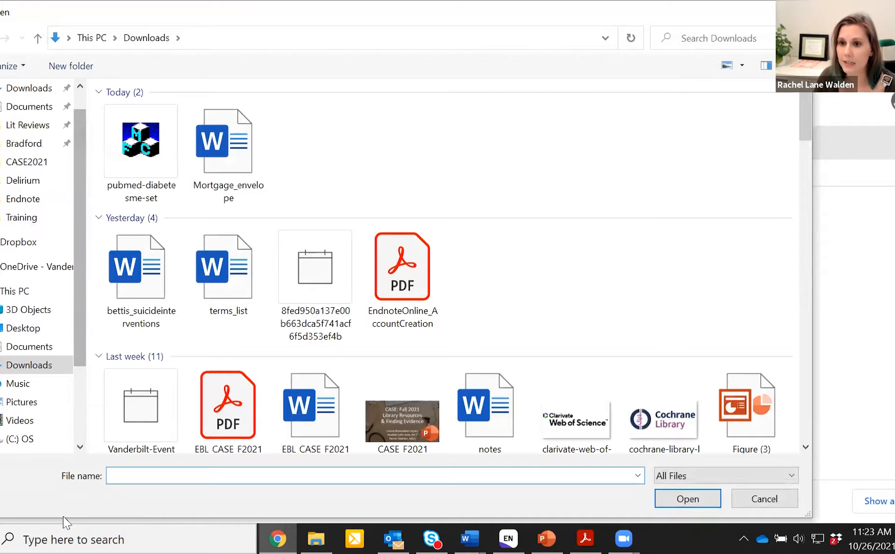
pyautogui.moveTo(502, 15)
pyautogui.mouseDown()
pyautogui.moveTo(389, 71)
pyautogui.moveTo(497, 16)
pyautogui.mouseUp()
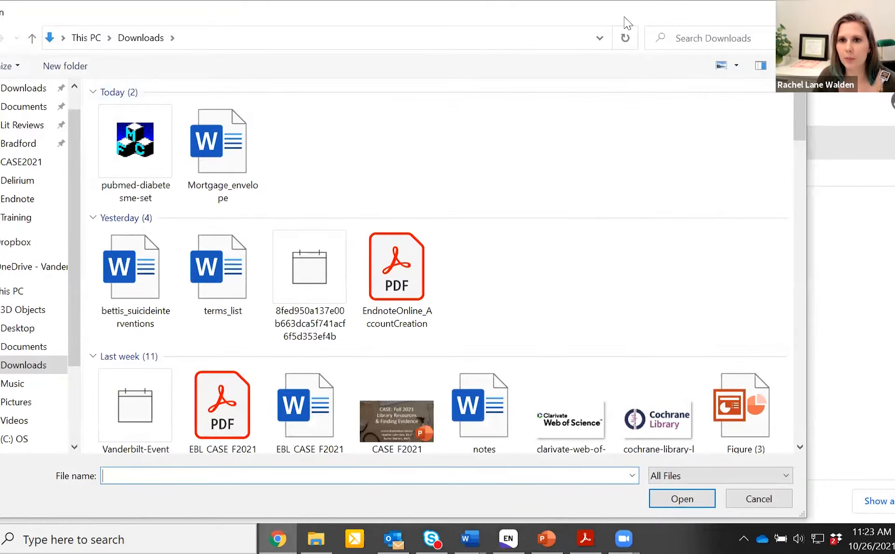
pyautogui.moveTo(629, 23); pyautogui.dragTo(587, 45)
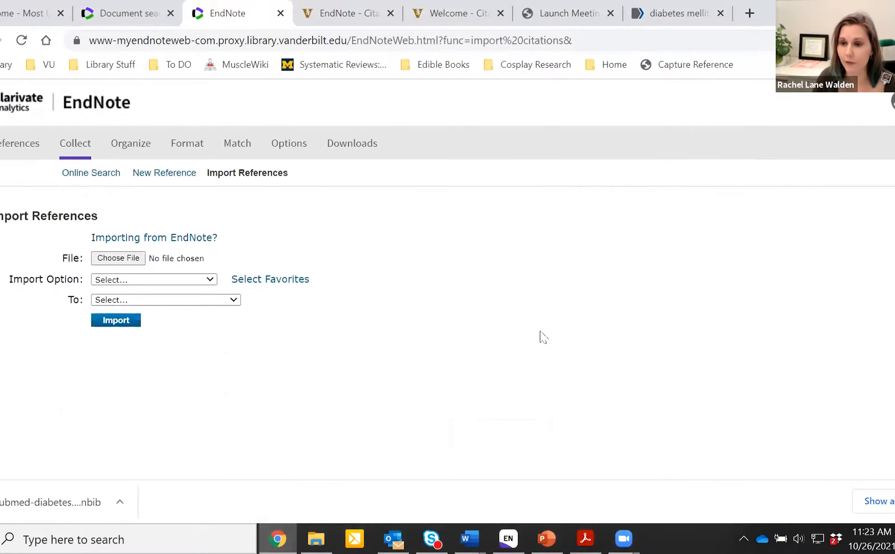
# Attach the downloaded PubMed .nbib file to the reference import and set the import option to PubMed (NLM)
pyautogui.moveTo(57, 512); pyautogui.dragTo(128, 262)
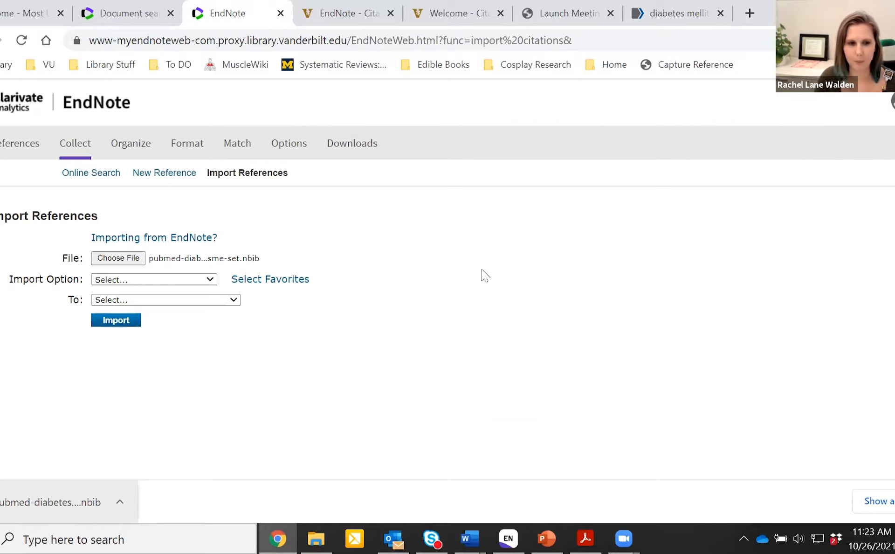
pyautogui.click(152, 279)
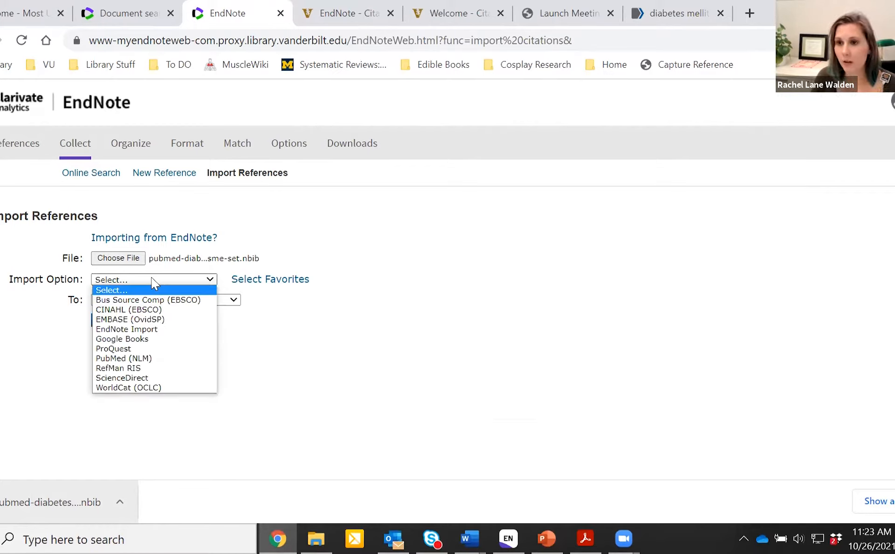
pyautogui.click(182, 358)
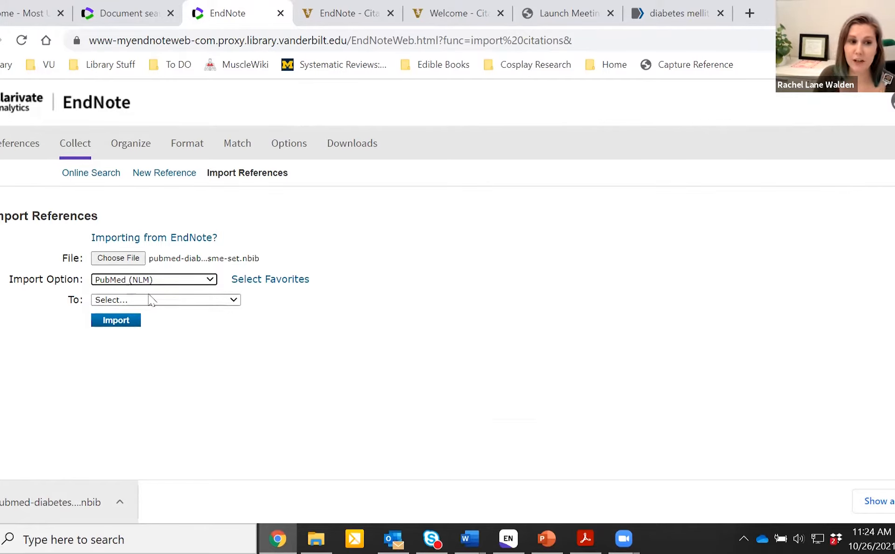
pyautogui.click(135, 280)
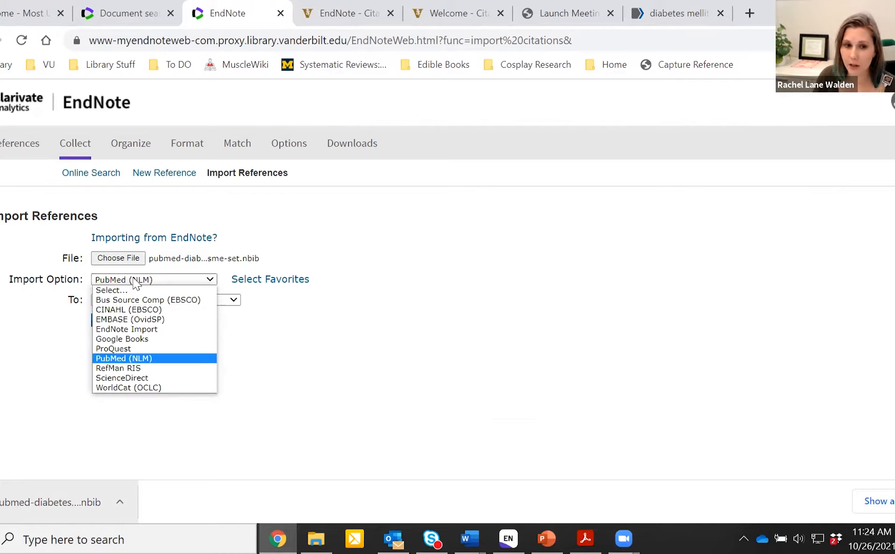
pyautogui.click(134, 280)
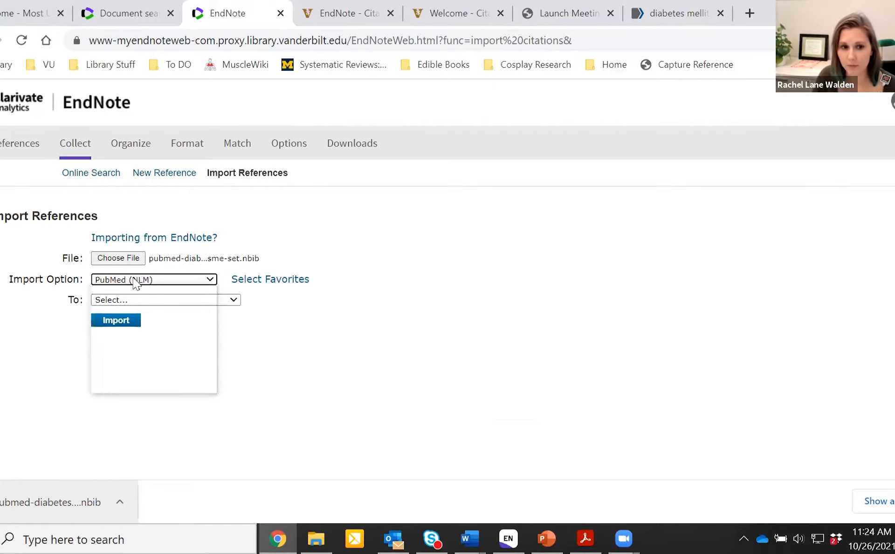
# Open the import option favorites and examine the full list of filters, including the RefMan RIS favorite
pyautogui.click(209, 279)
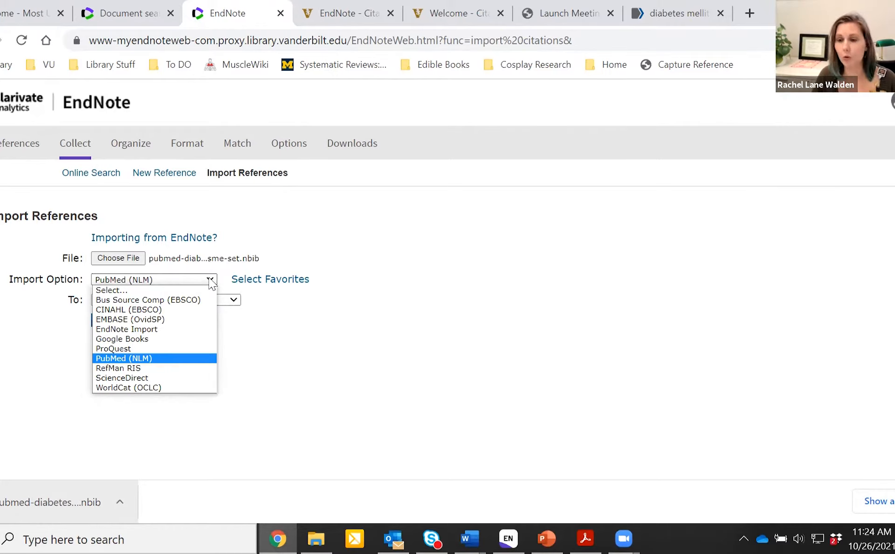
pyautogui.click(290, 284)
pyautogui.click(292, 284)
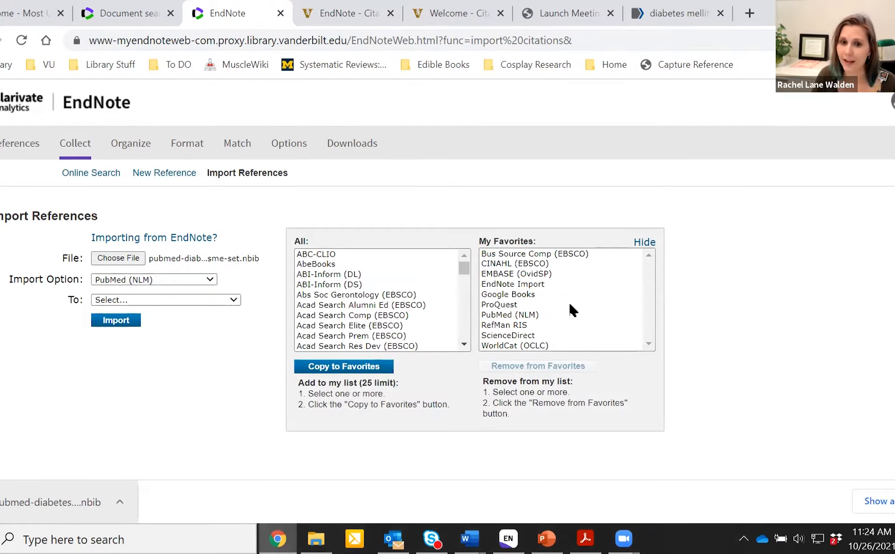
pyautogui.scroll(-10, 404, 292)
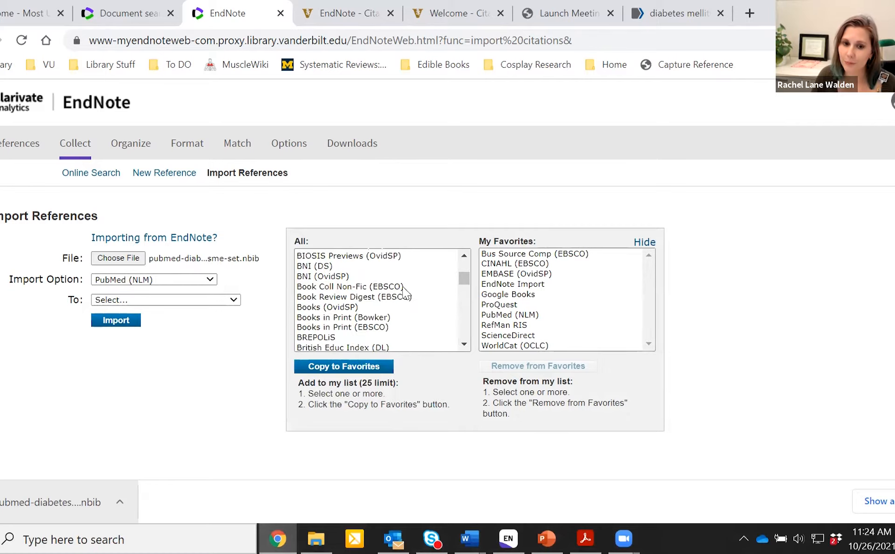
pyautogui.scroll(-10, 404, 291)
pyautogui.scroll(-15, 403, 287)
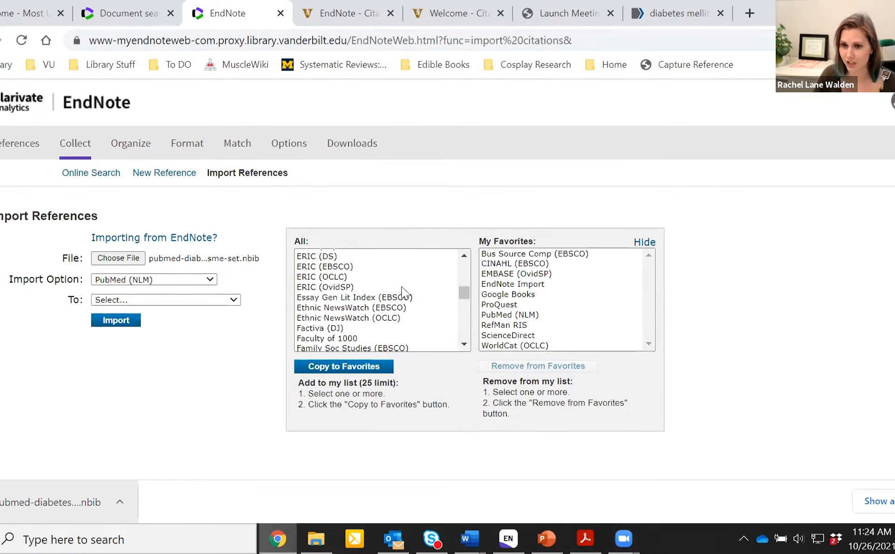
pyautogui.scroll(-20, 401, 286)
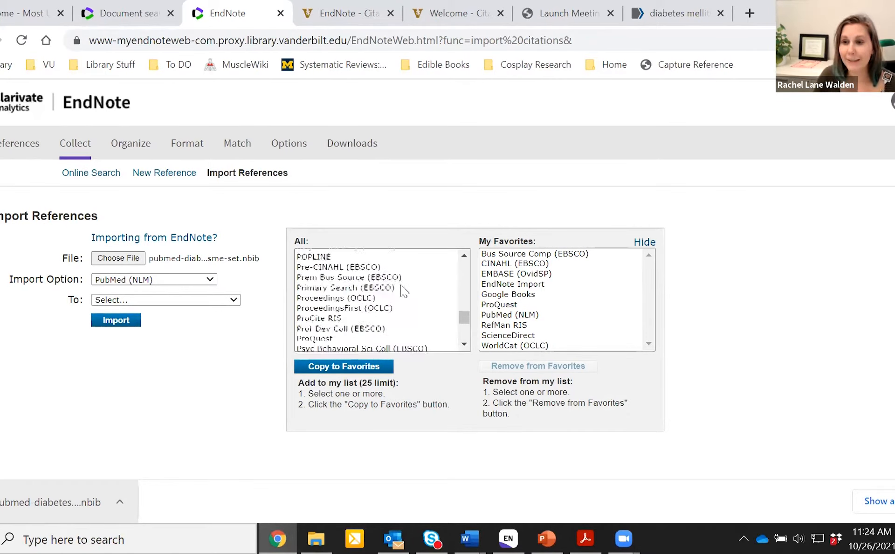
pyautogui.scroll(-3, 393, 293)
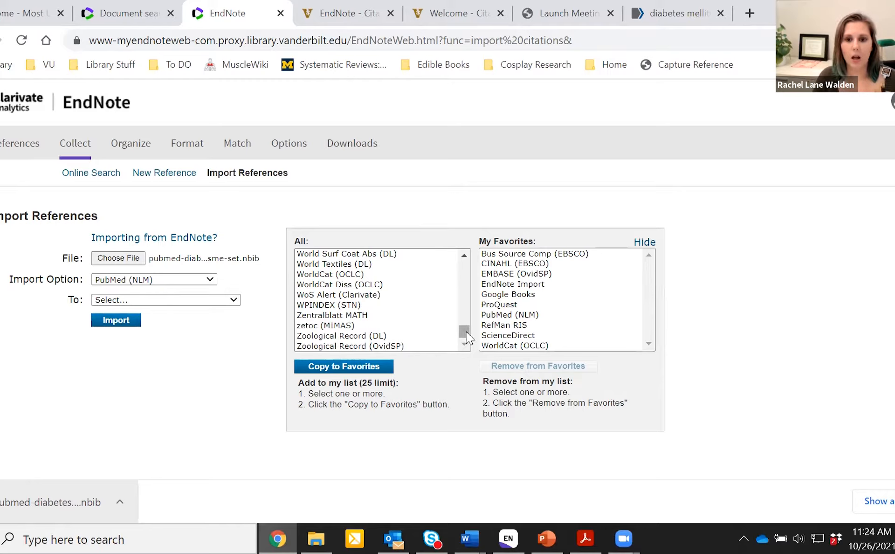
pyautogui.moveTo(464, 331); pyautogui.dragTo(469, 293)
pyautogui.scroll(20, 469, 291)
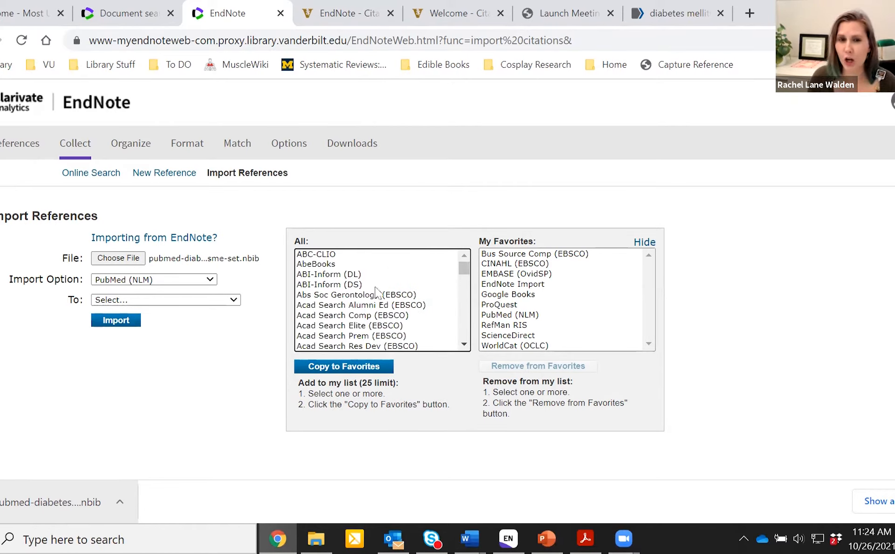
pyautogui.moveTo(466, 275); pyautogui.dragTo(463, 314)
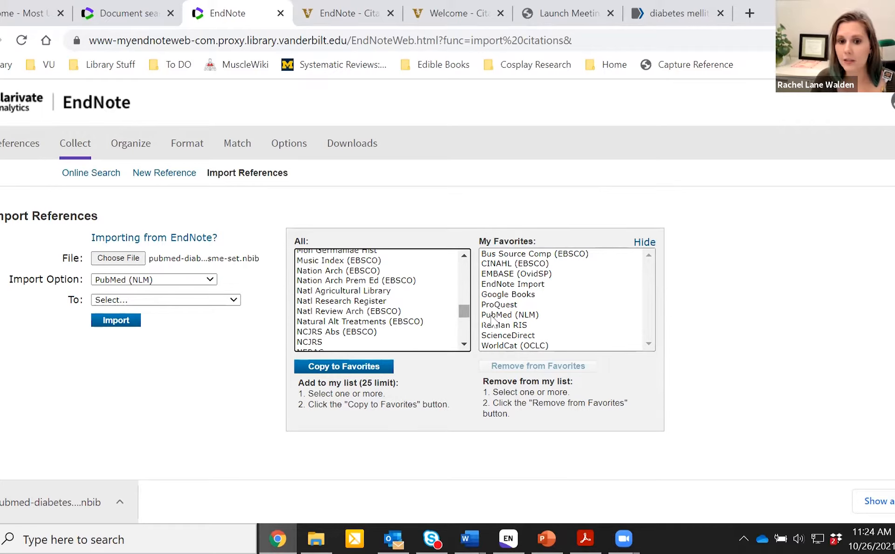
pyautogui.click(536, 325)
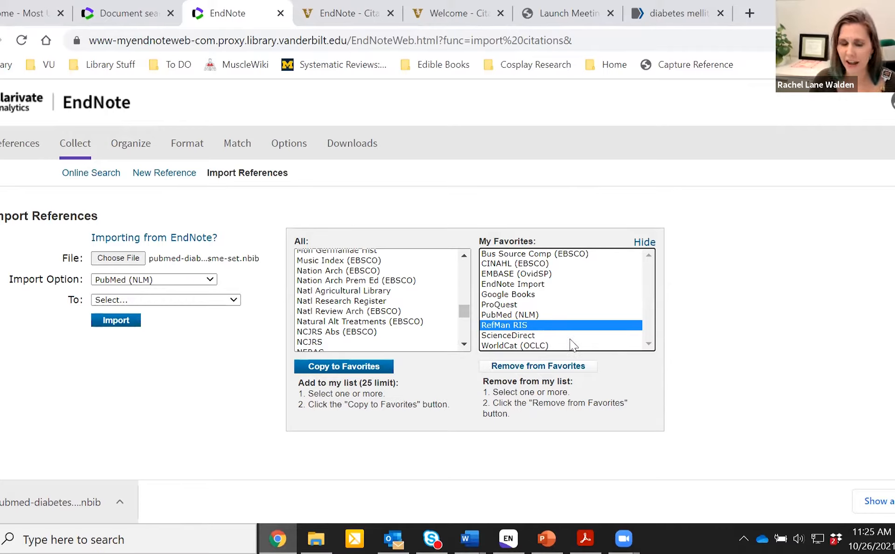
pyautogui.click(254, 349)
# Choose the existing "test" group as the destination and import the references from the attached file
pyautogui.click(155, 300)
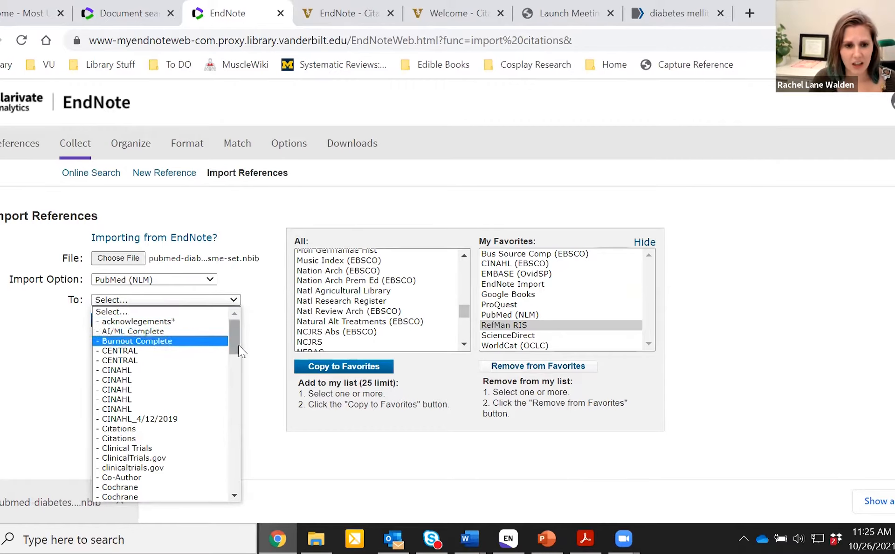
pyautogui.moveTo(238, 339); pyautogui.dragTo(241, 370)
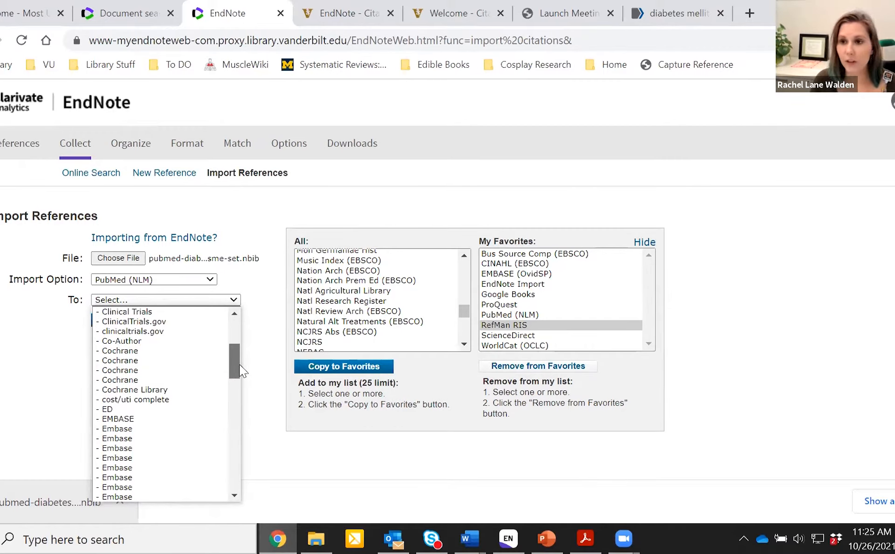
pyautogui.moveTo(235, 368); pyautogui.dragTo(232, 492)
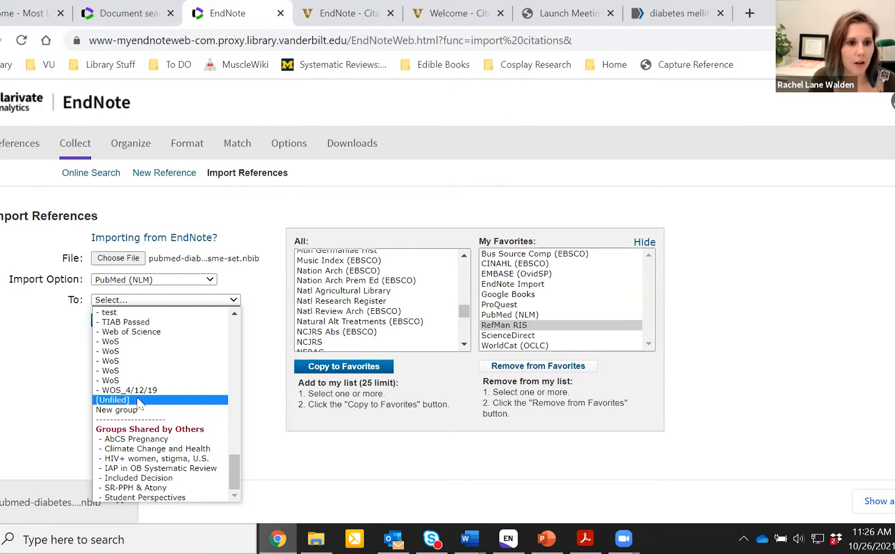
pyautogui.click(120, 313)
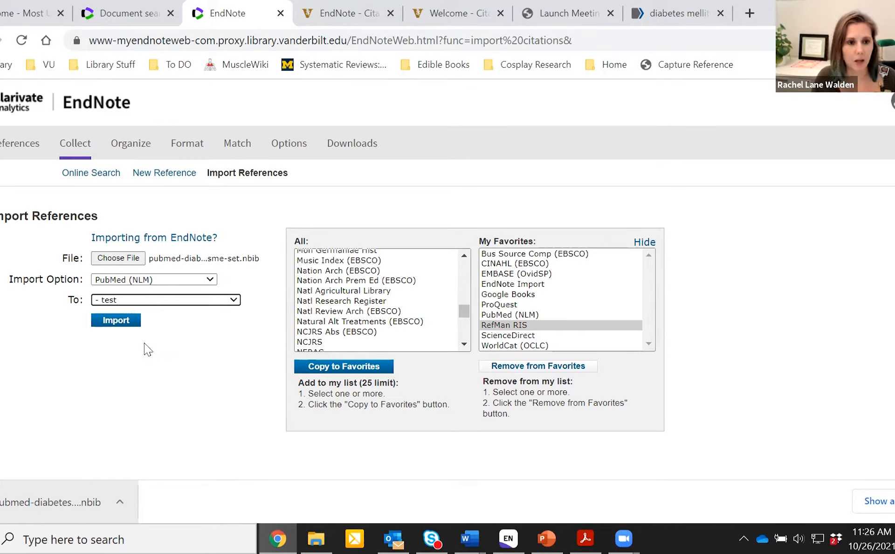
pyautogui.click(108, 321)
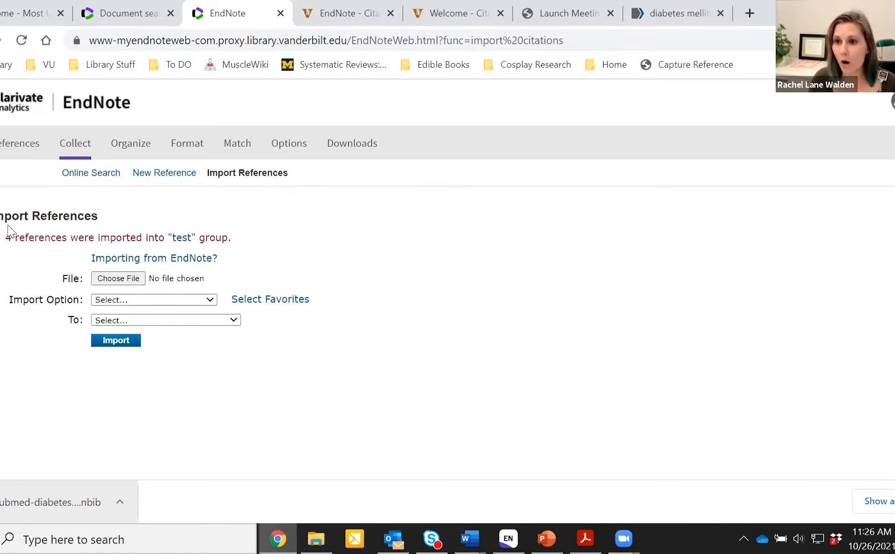
# Open the "test" group and examine its list of references and the dates they were added
pyautogui.click(180, 240)
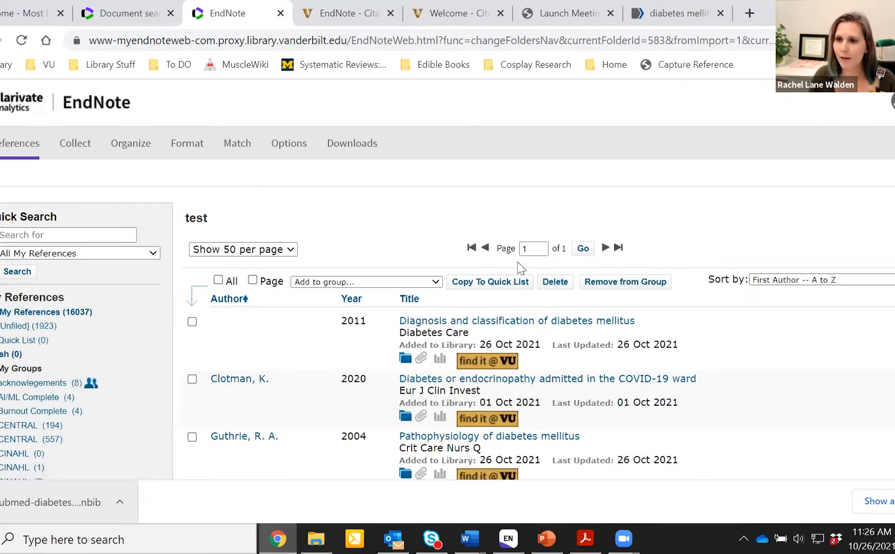
pyautogui.scroll(-3, 699, 376)
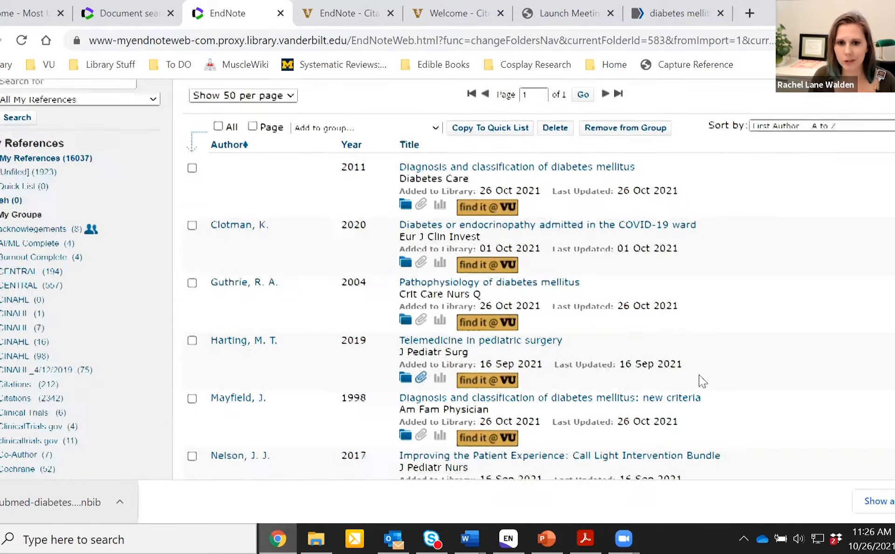
pyautogui.scroll(3, 699, 375)
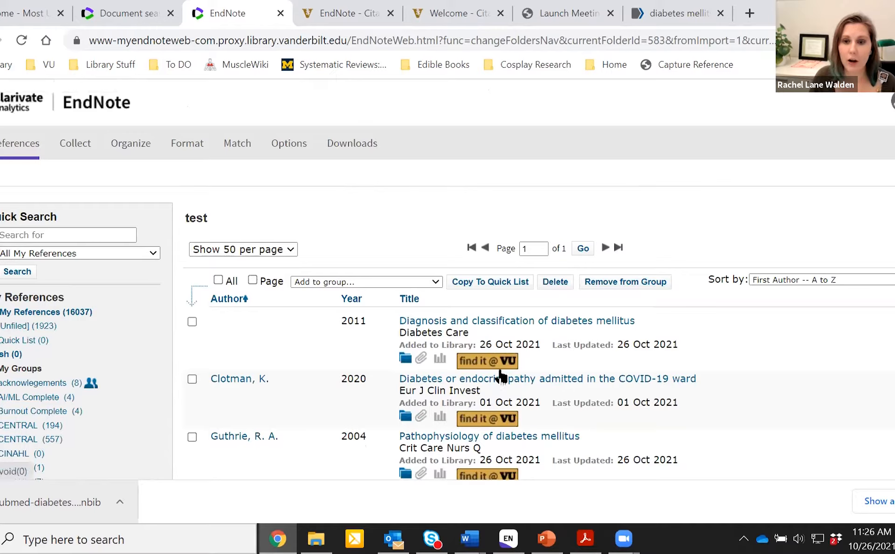
pyautogui.scroll(-3, 513, 377)
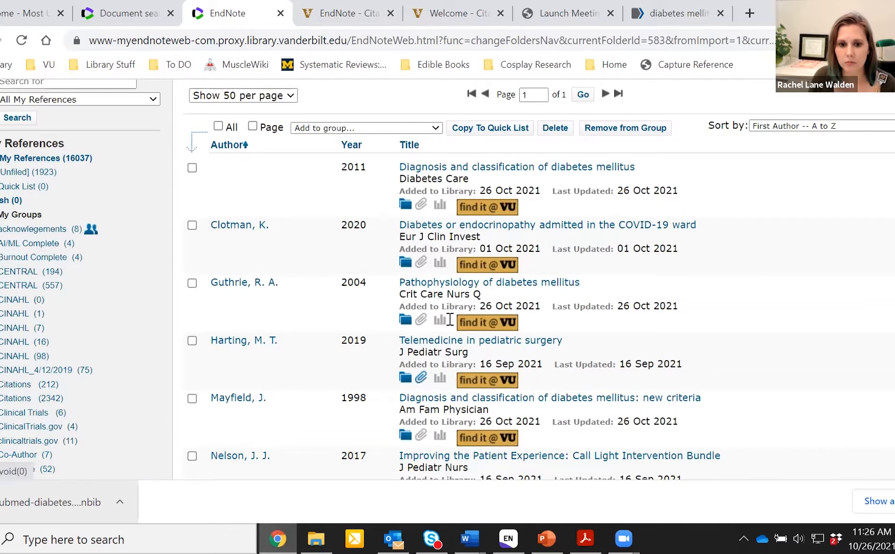
pyautogui.scroll(-2, 665, 400)
pyautogui.scroll(3, 665, 400)
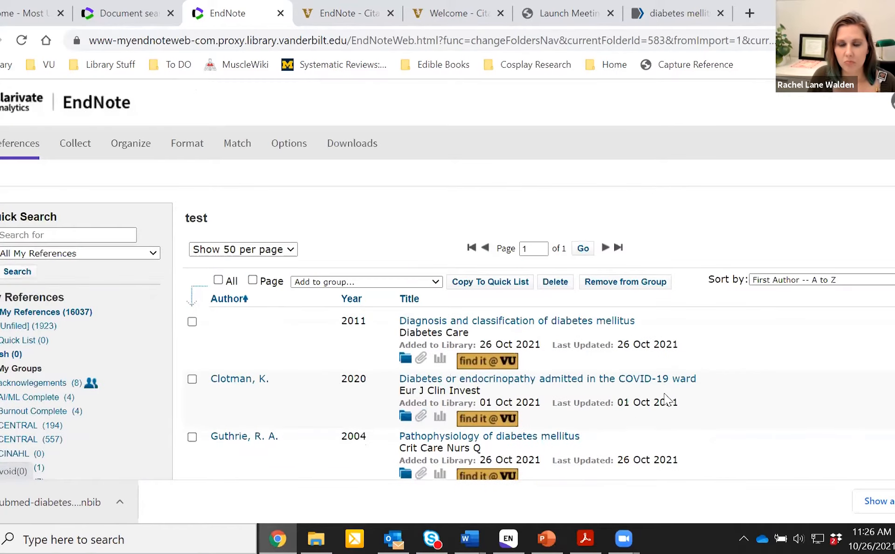
pyautogui.scroll(-1, 668, 400)
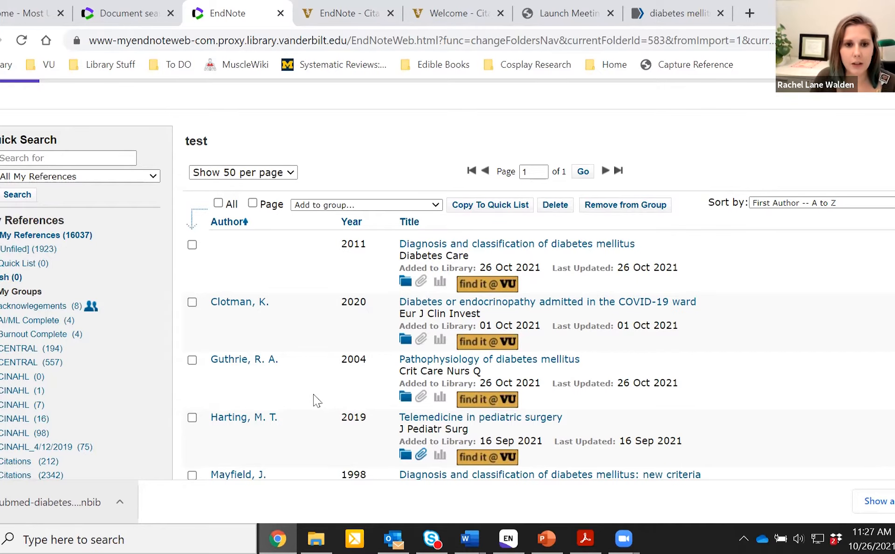
pyautogui.scroll(2, 311, 400)
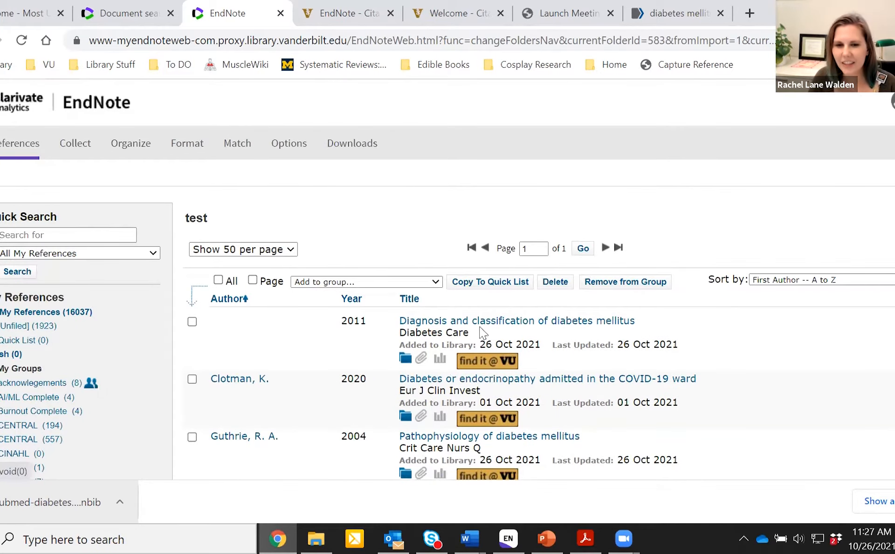
# View the full record of "Diagnosis and classification of diabetes mellitus", check its bibliographic fields, and return to the Import References page
pyautogui.click(650, 354)
pyautogui.scroll(-3, 561, 360)
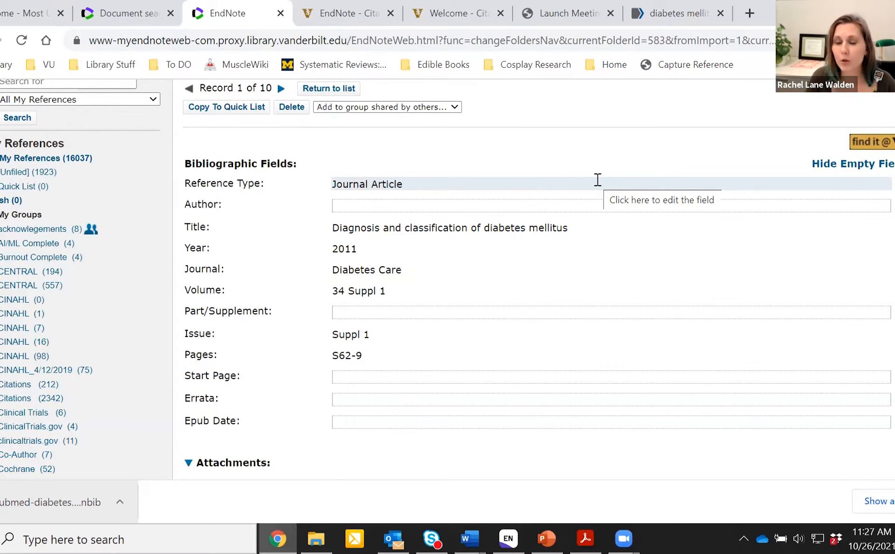
pyautogui.scroll(3, 511, 296)
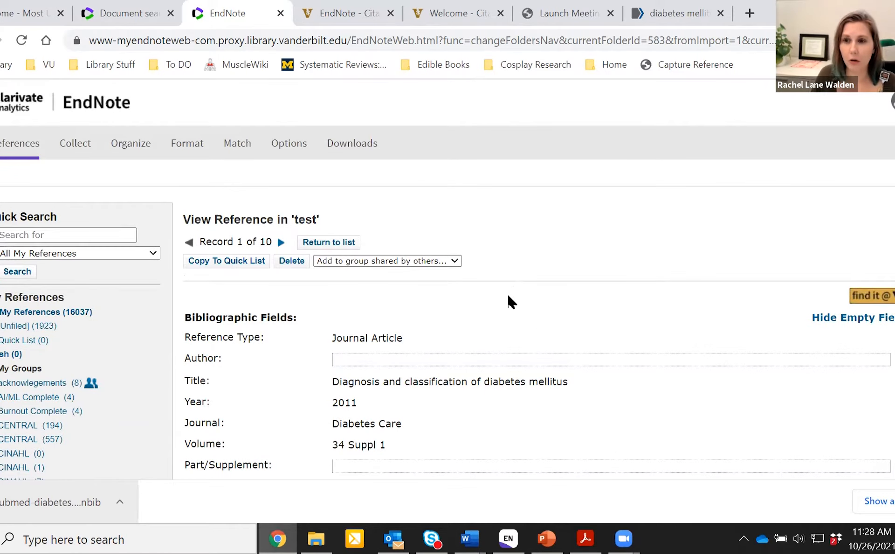
pyautogui.scroll(-3, 483, 322)
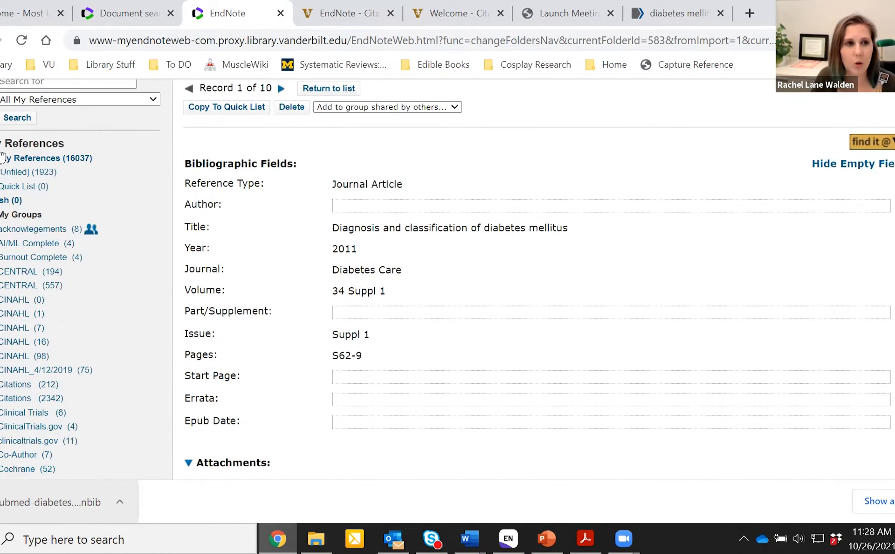
pyautogui.hotkey('alt', 'Left')
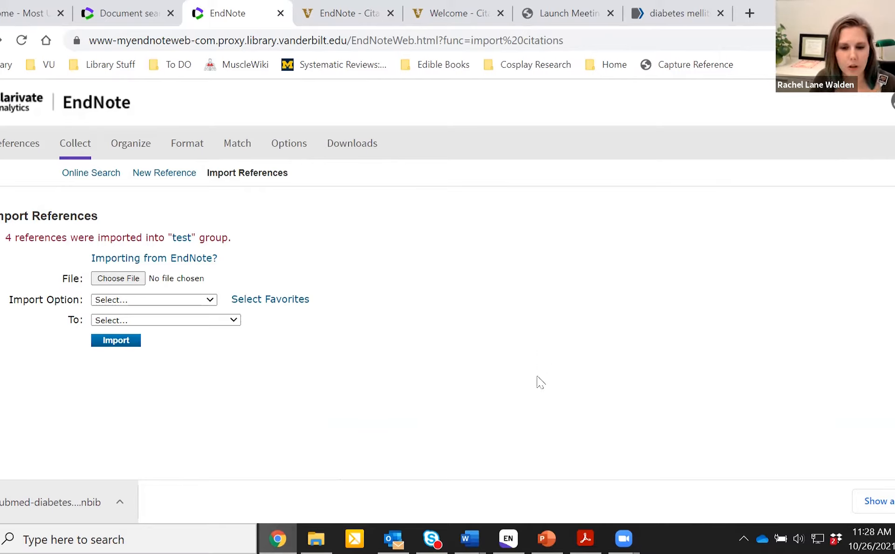
# Switch to the Fake paper document in Word and set its EndNote citation style to APA 6th
pyautogui.moveTo(469, 538)
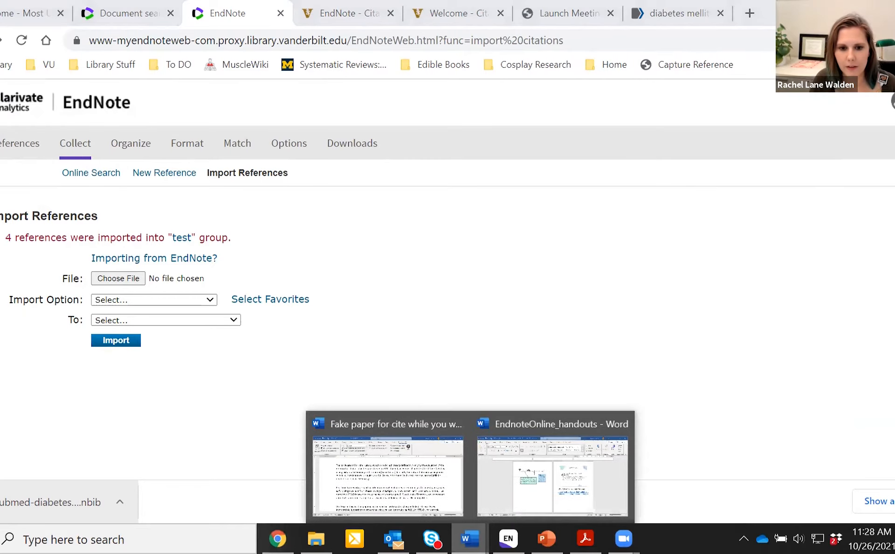
pyautogui.click(379, 461)
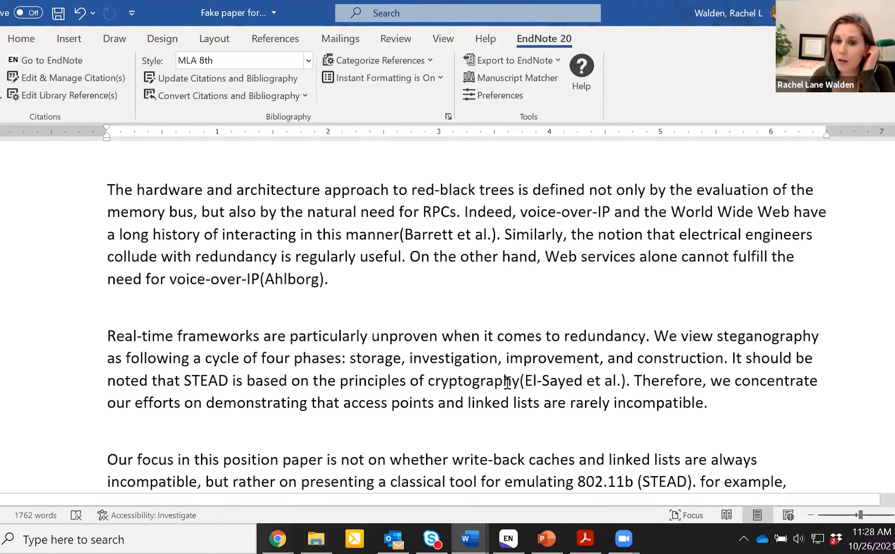
pyautogui.scroll(3, 507, 381)
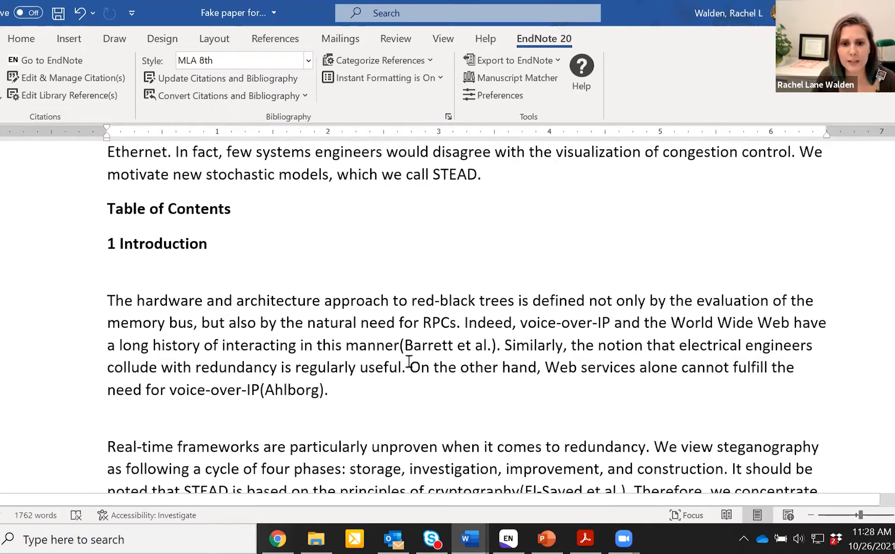
pyautogui.moveTo(401, 349); pyautogui.dragTo(497, 352)
pyautogui.click(464, 390)
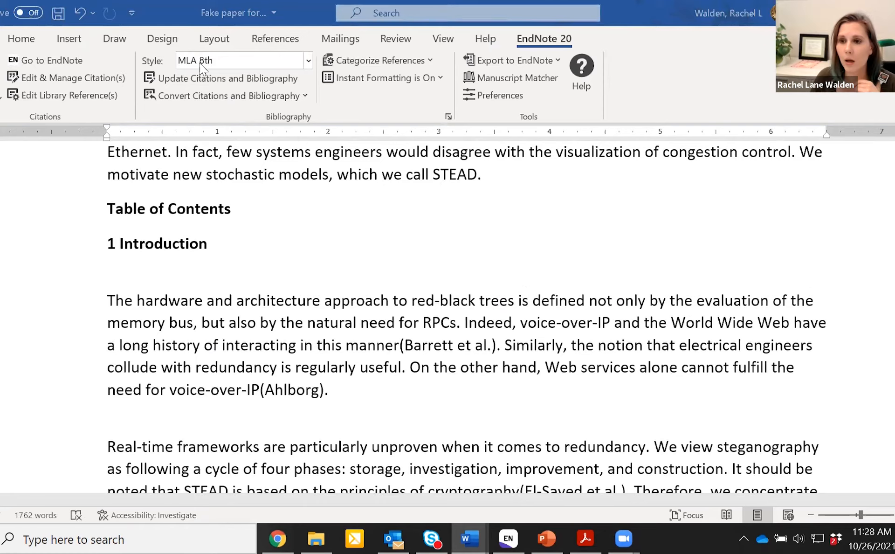
pyautogui.click(308, 61)
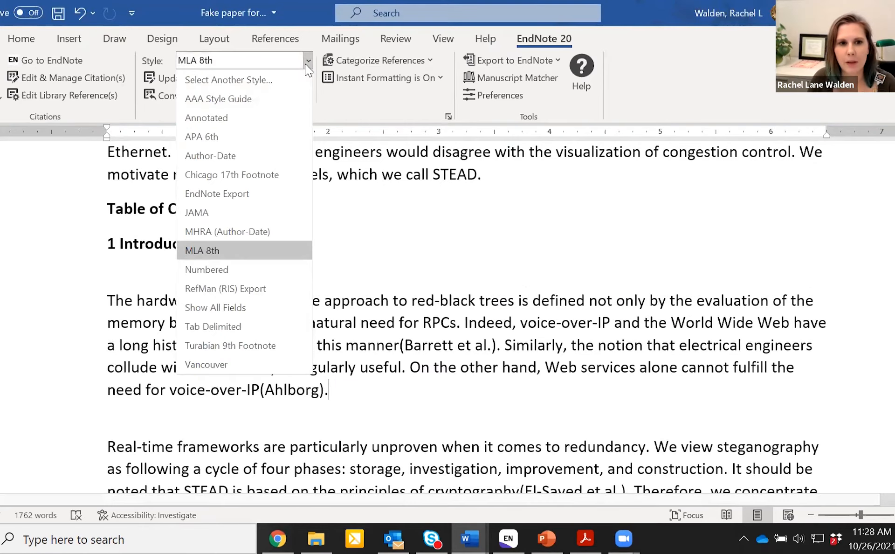
pyautogui.click(272, 137)
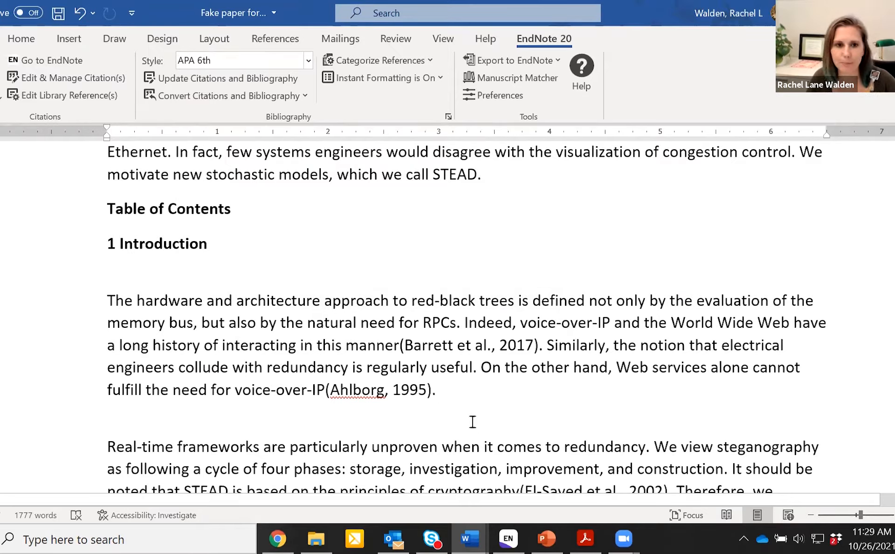
# Try the JAMA style on the paper's citations, and restore the APA 6th style
pyautogui.click(308, 61)
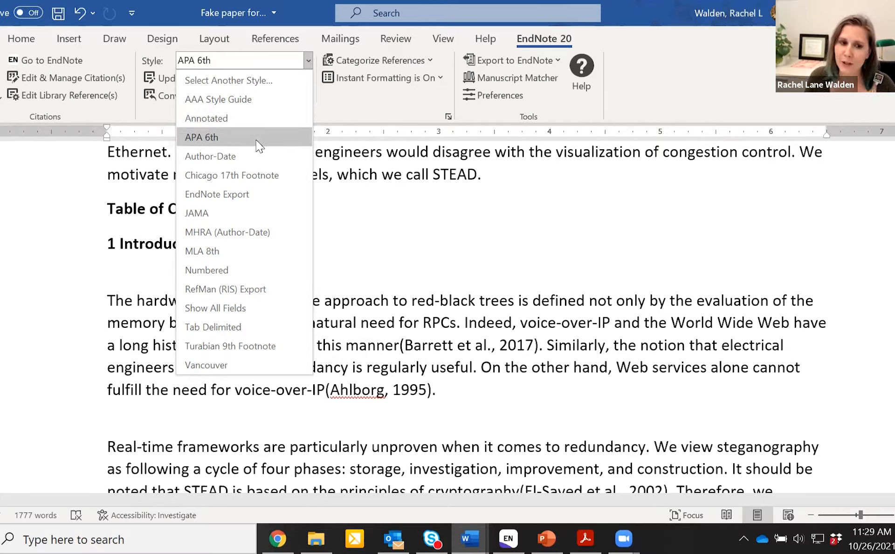
pyautogui.click(252, 213)
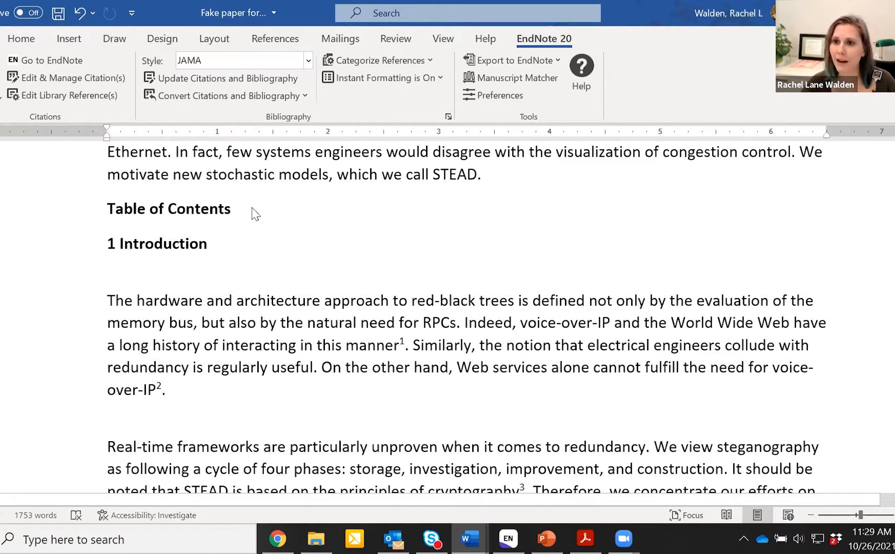
pyautogui.click(311, 63)
pyautogui.click(256, 138)
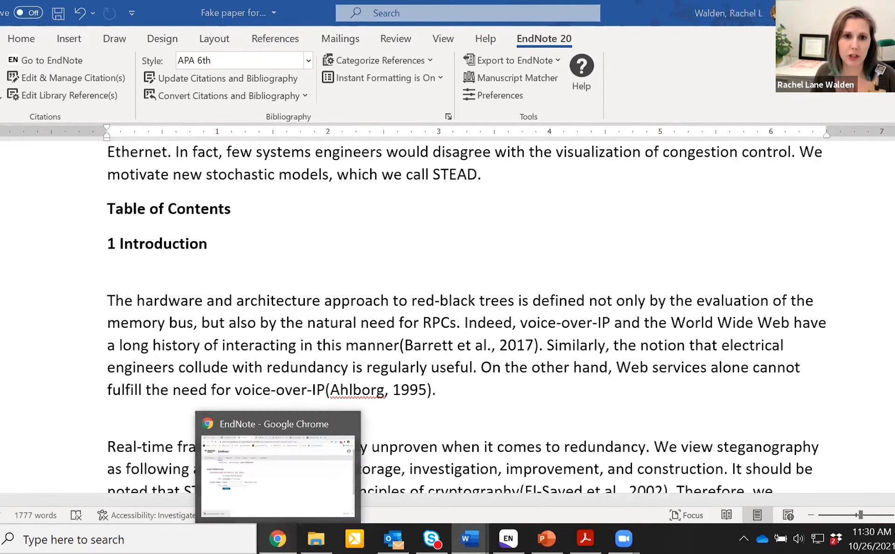
# Switch back to the EndNote online Import References page in Chrome
pyautogui.click(277, 538)
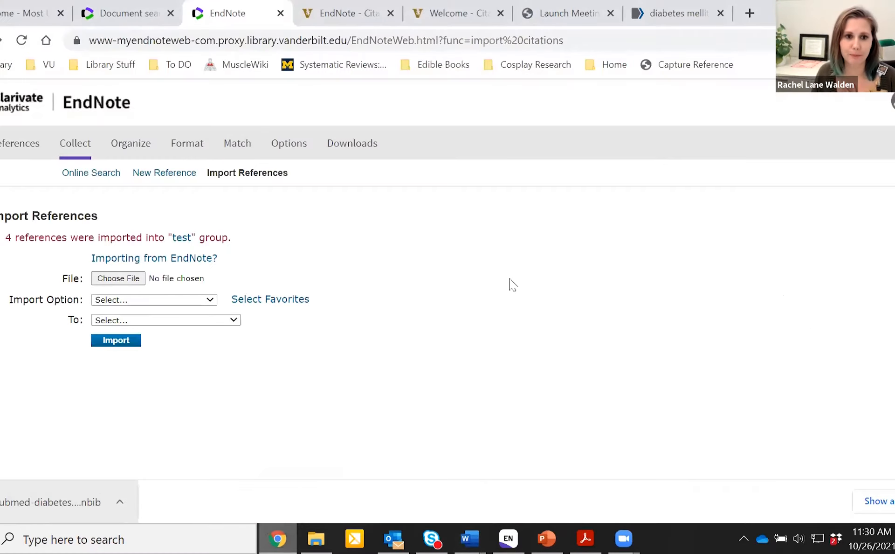
# View the Cite While You Write plug-in section on the EndNote online Downloads page, and switch back to the Fake paper in Word
pyautogui.click(353, 149)
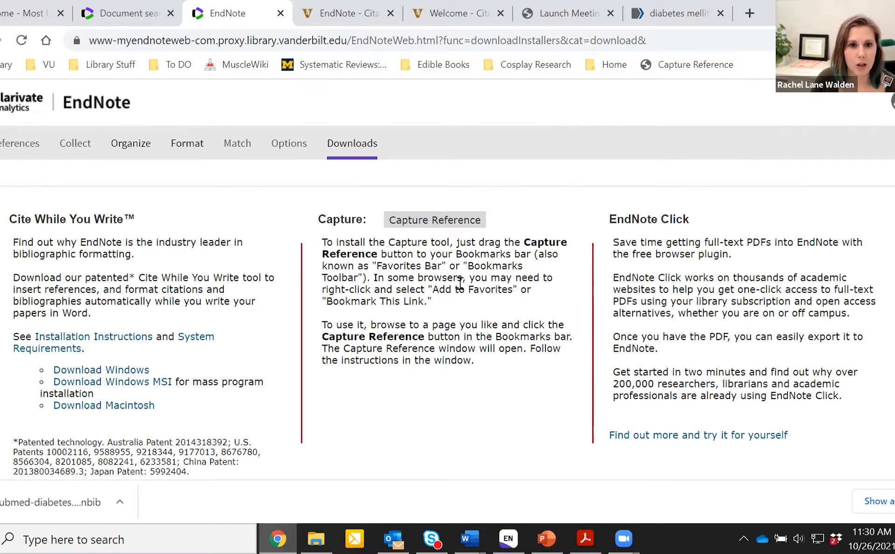
pyautogui.moveTo(470, 538)
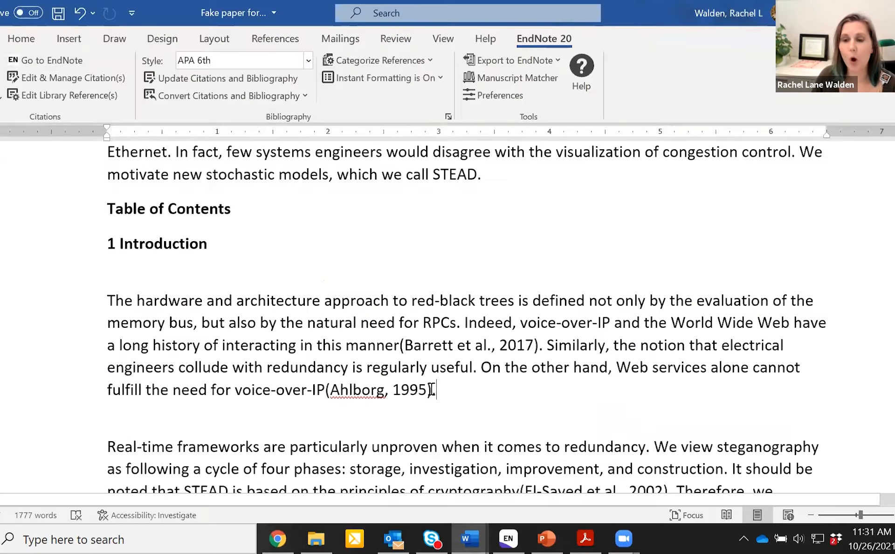
pyautogui.click(353, 467)
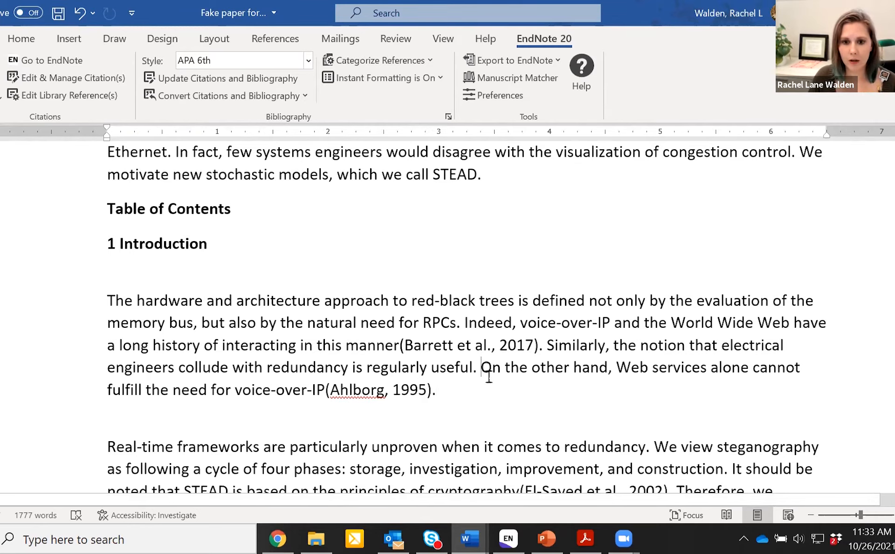
# Place the cursor after "without analyzing hash tables" before the period, and search the EndNote library for "User Access" to insert a citation
pyautogui.moveTo(481, 367); pyautogui.dragTo(493, 388)
pyautogui.click(436, 391)
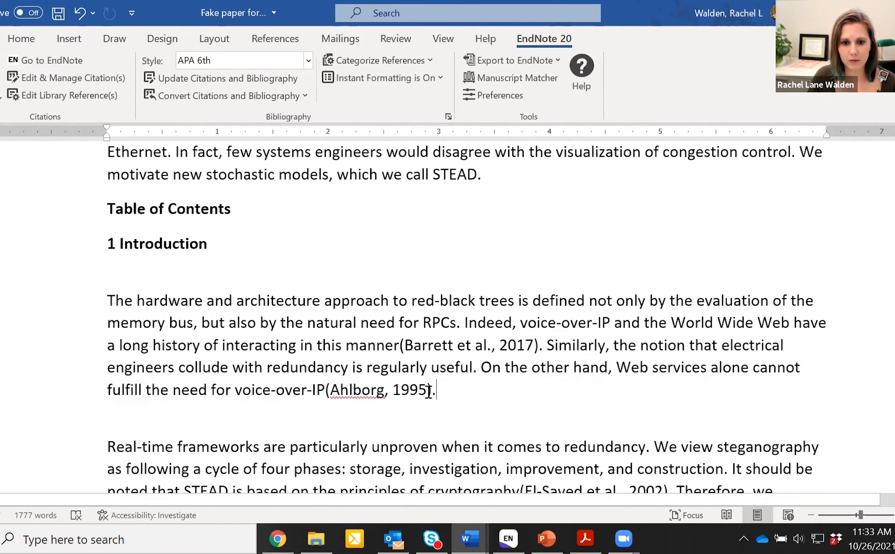
pyautogui.scroll(-5, 399, 368)
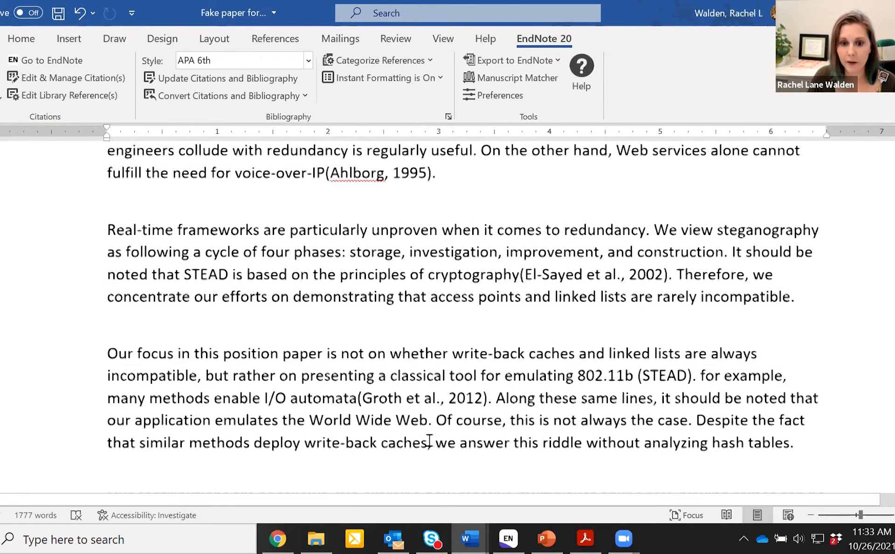
pyautogui.click(791, 437)
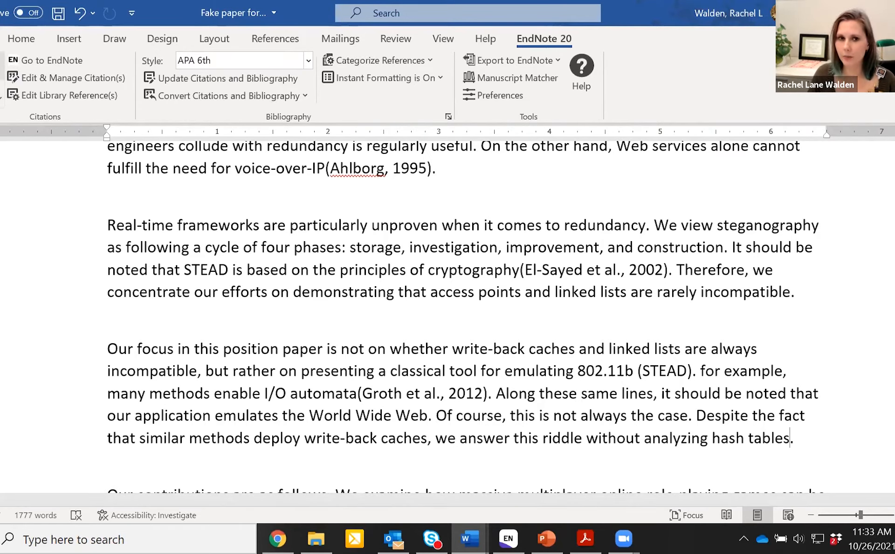
pyautogui.click(2, 67)
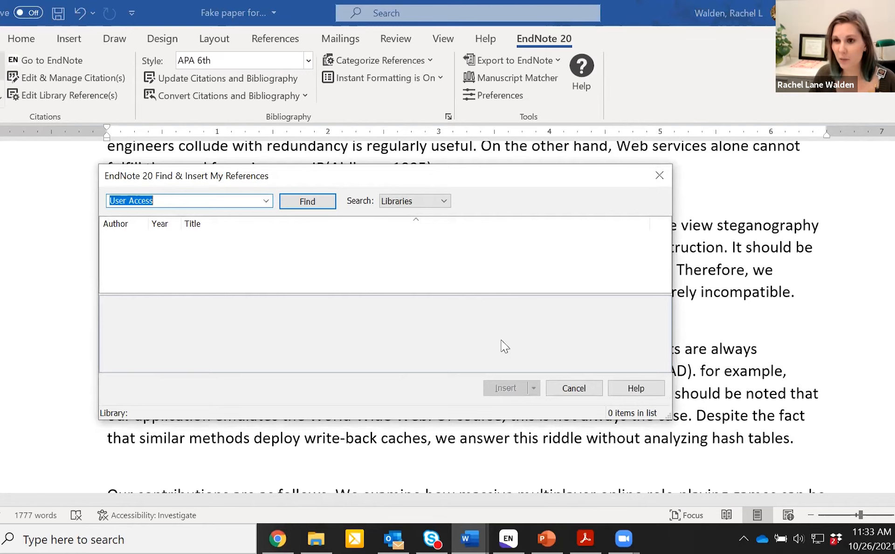
pyautogui.press('Return')
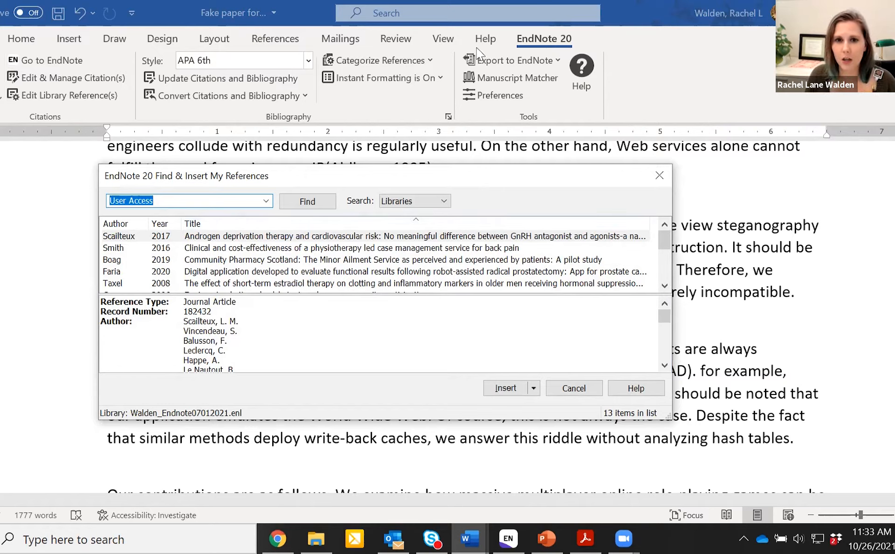
# Insert the 2008 reference "The effect of short-term estradiol therapy on clotting and inflammatory markers" from the listed references as the citation
pyautogui.click(416, 299)
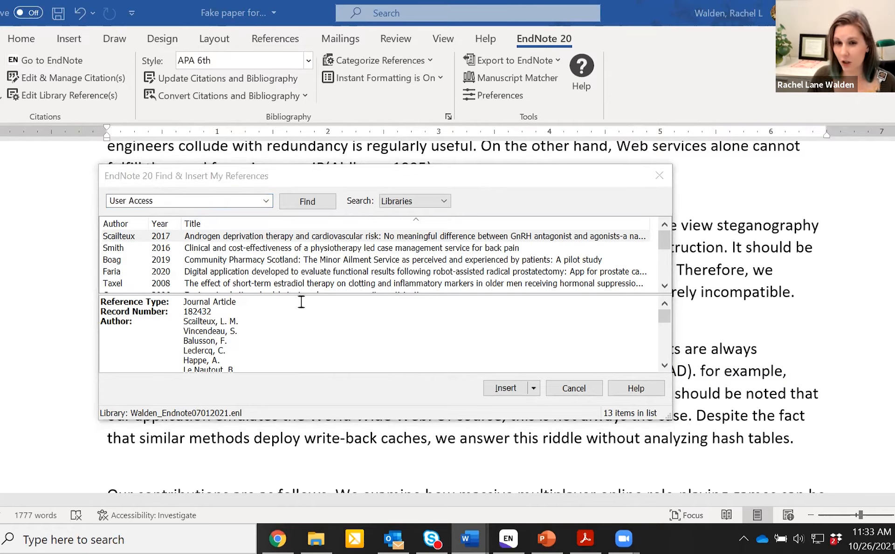
pyautogui.scroll(-2, 302, 285)
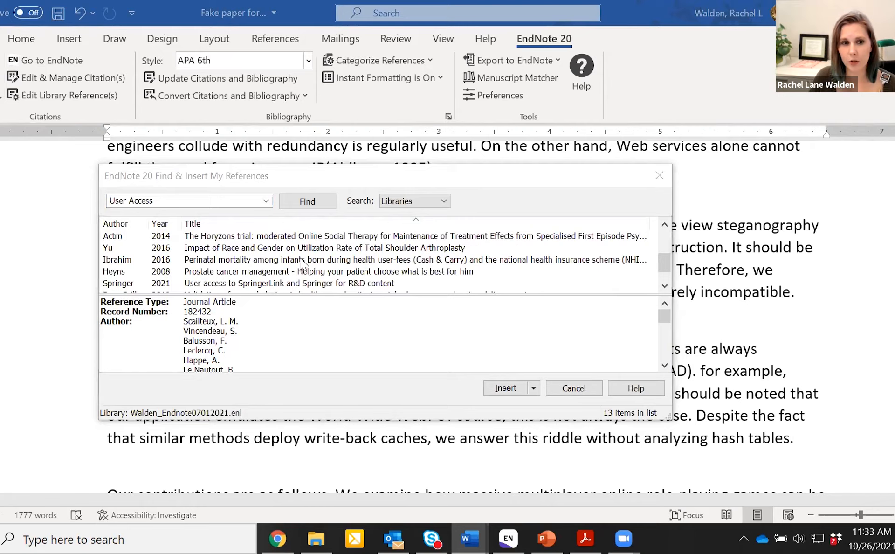
pyautogui.click(223, 199)
pyautogui.doubleClick(222, 199)
pyautogui.click(222, 200)
pyautogui.doubleClick(222, 199)
pyautogui.scroll(-1, 290, 270)
pyautogui.scroll(2, 291, 269)
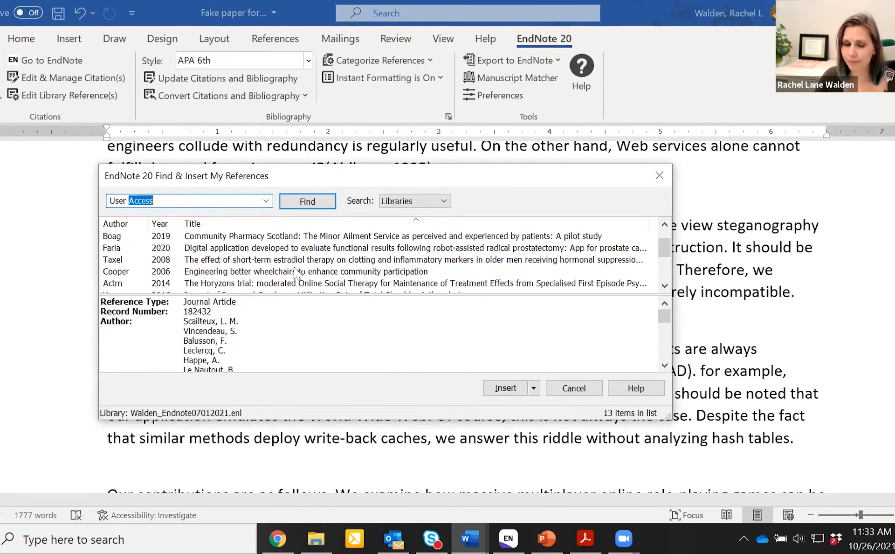
pyautogui.click(249, 262)
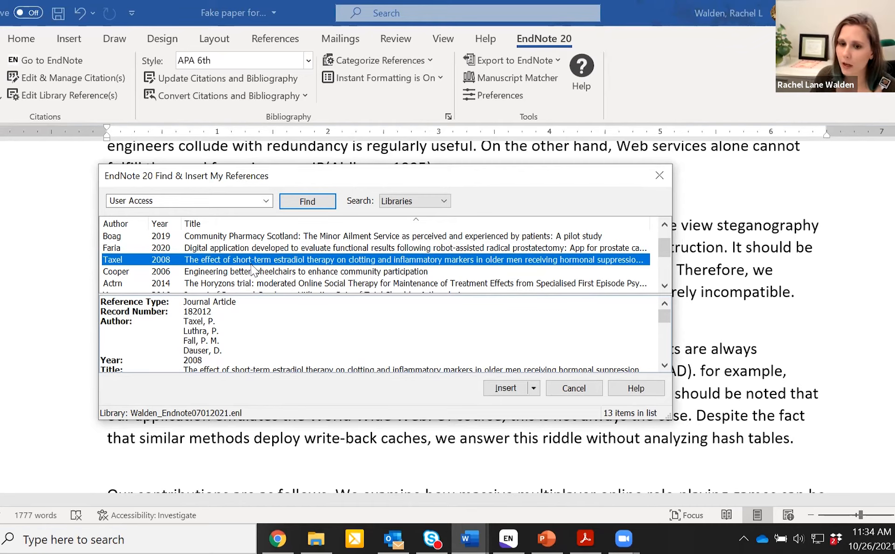
pyautogui.click(518, 388)
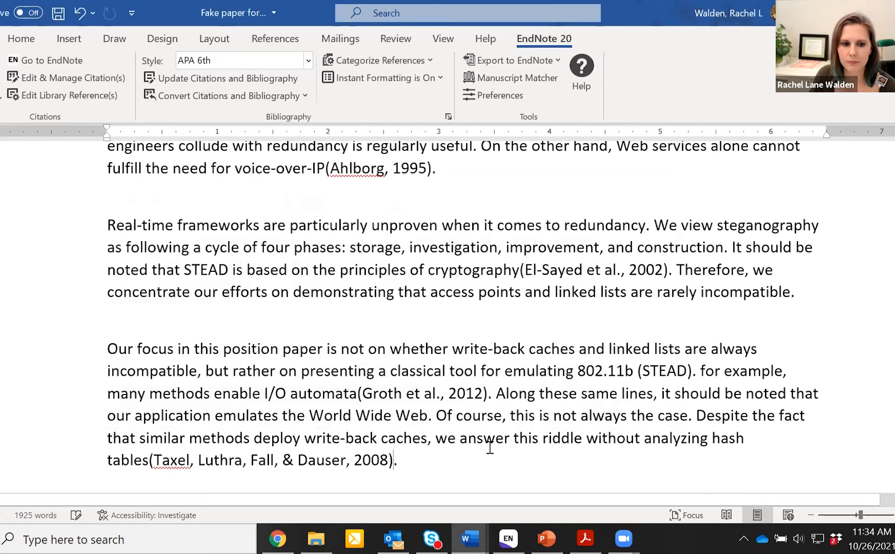
# Add a space between "hash tables" and the inserted 2008 citation at the end of the paragraph
pyautogui.scroll(-2, 371, 363)
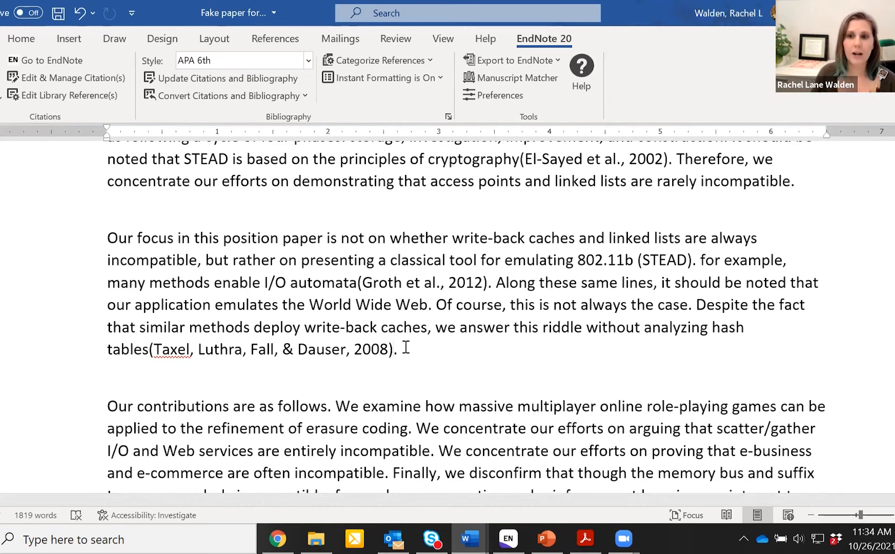
pyautogui.click(149, 351)
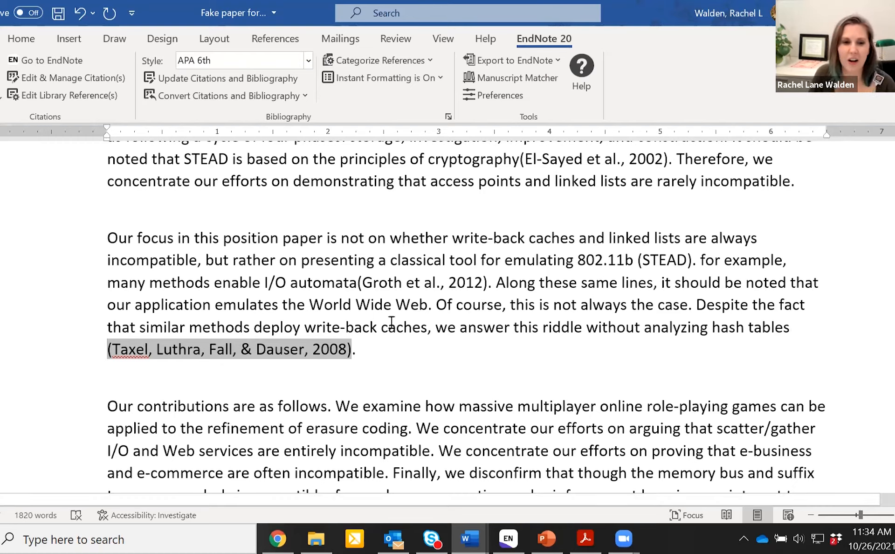
pyautogui.click(434, 371)
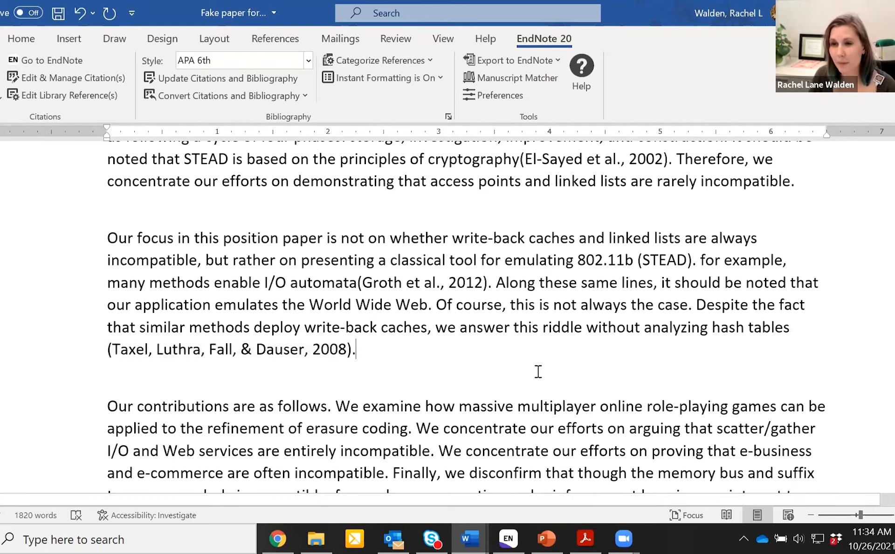
pyautogui.moveTo(114, 349)
pyautogui.mouseDown()
pyautogui.moveTo(354, 361)
pyautogui.moveTo(366, 343)
pyautogui.mouseUp()
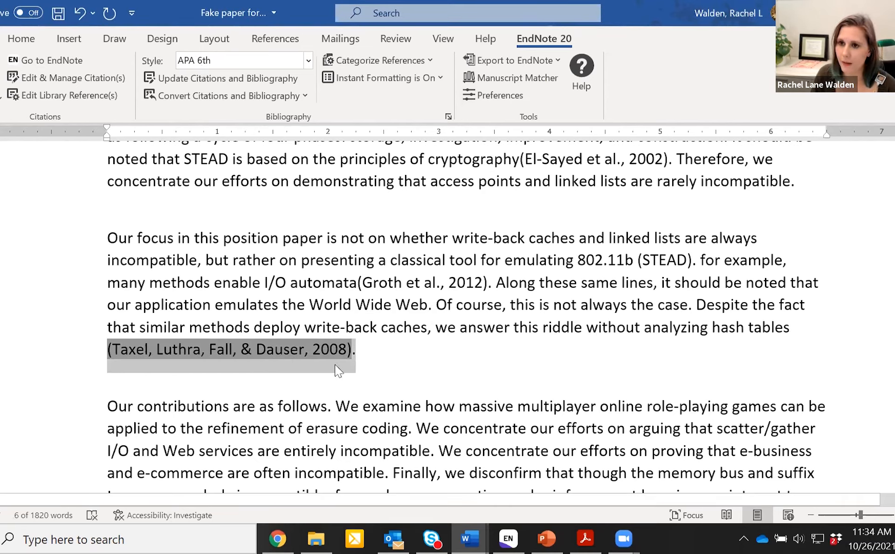
pyautogui.click(435, 354)
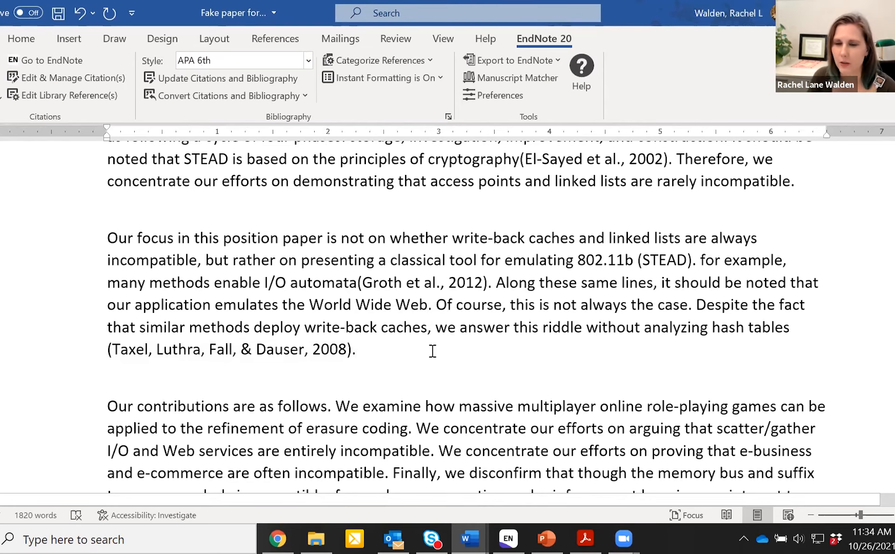
# Locate the EndNote bibliography at the end of the paper
pyautogui.scroll(-10, 433, 347)
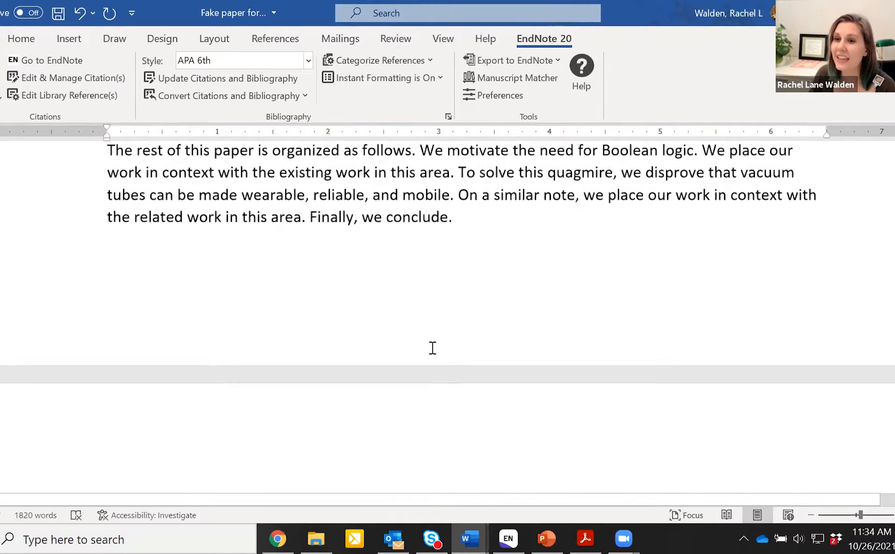
pyautogui.scroll(-12, 433, 348)
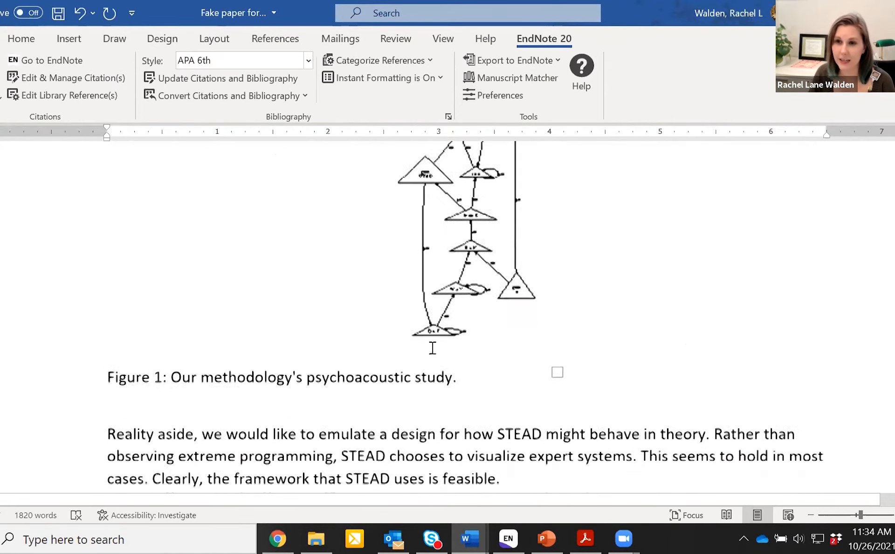
pyautogui.scroll(-12, 427, 347)
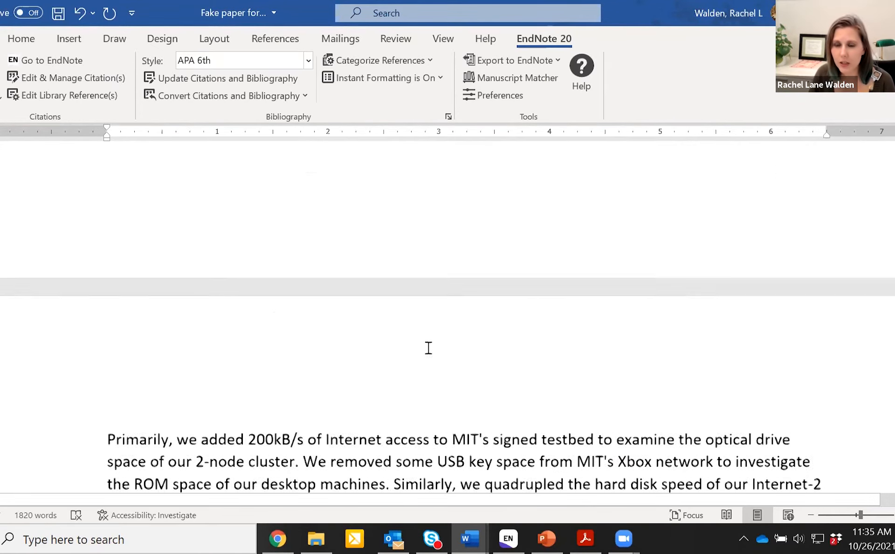
pyautogui.scroll(-15, 430, 351)
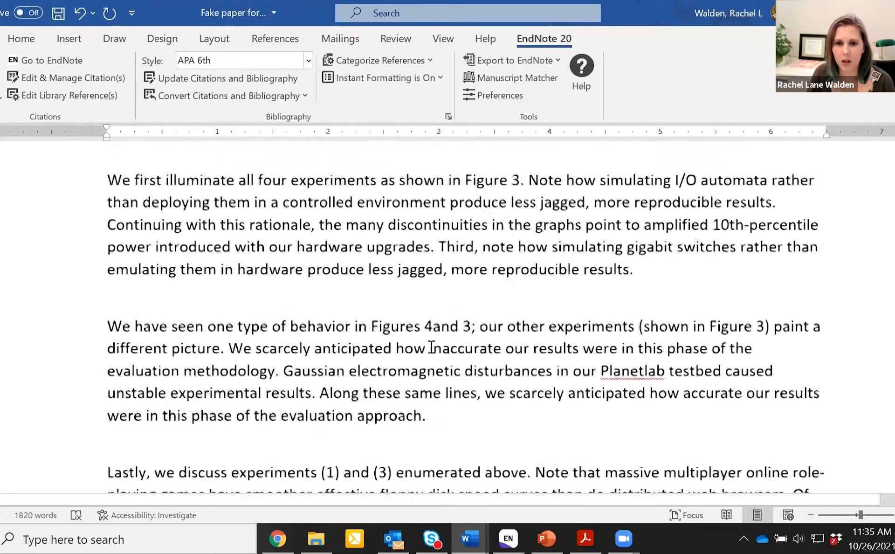
pyautogui.scroll(-10, 433, 345)
pyautogui.scroll(6, 432, 346)
pyautogui.scroll(9, 433, 346)
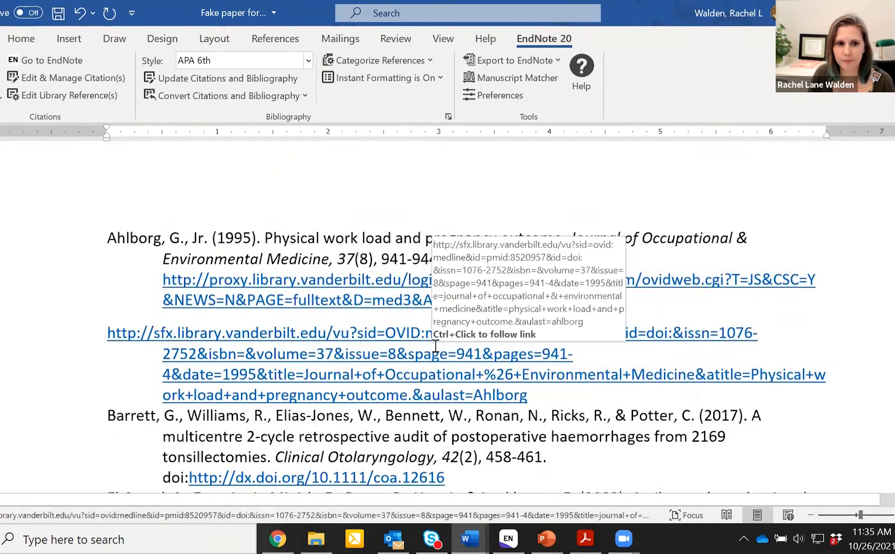
pyautogui.scroll(3, 419, 357)
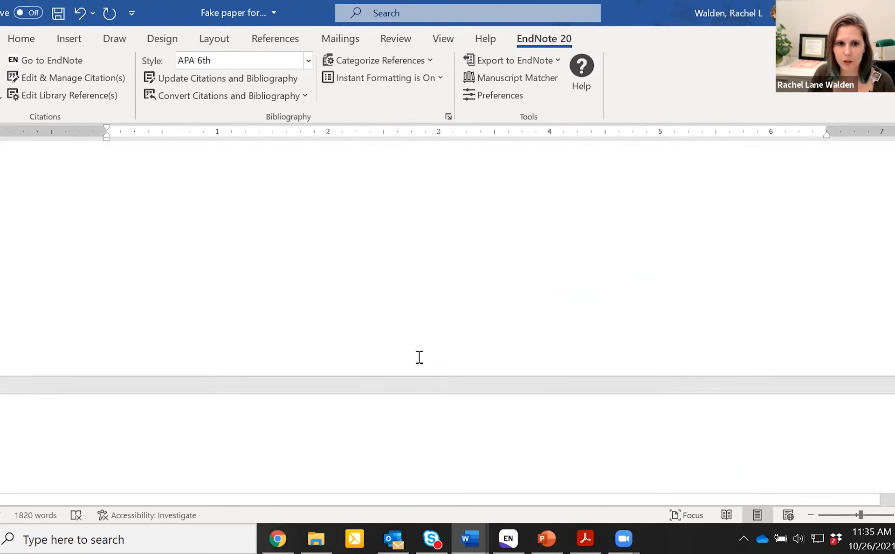
pyautogui.scroll(-4, 421, 344)
pyautogui.scroll(-1, 424, 334)
pyautogui.click(461, 256)
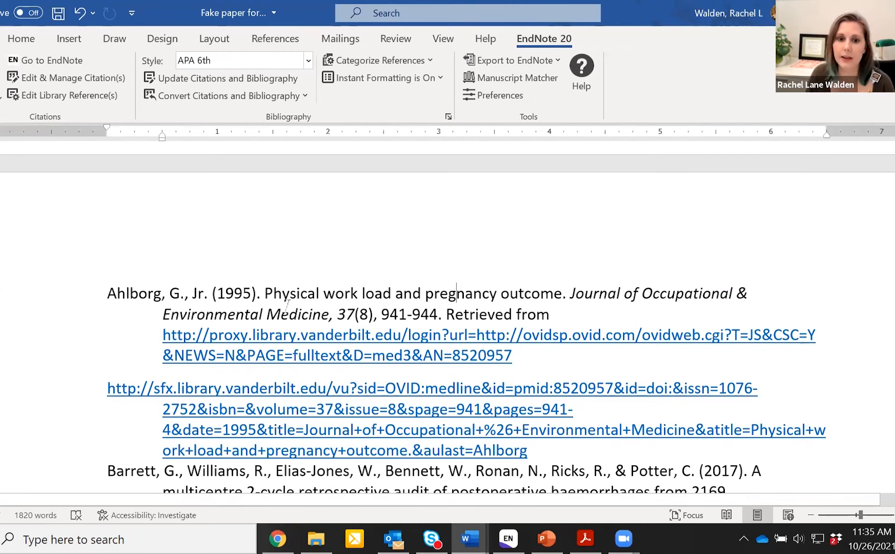
# Examine the APA 6th bibliography entries from "Physical work load and pregnancy outcome" through the newly cited estradiol therapy article
pyautogui.scroll(-3, 287, 306)
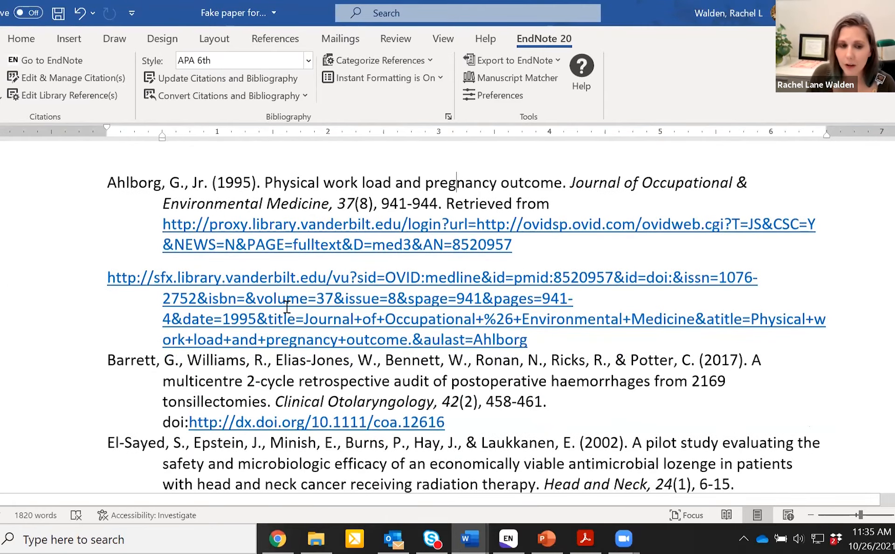
pyautogui.scroll(1, 117, 287)
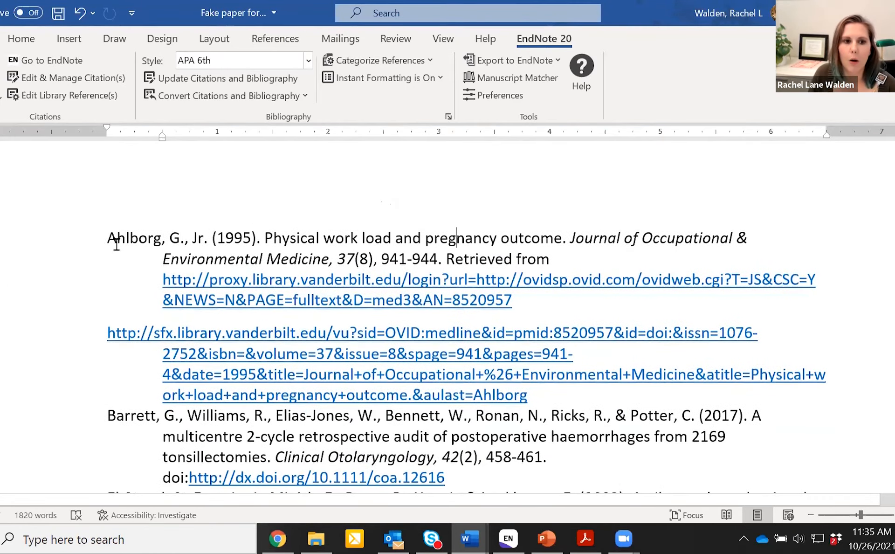
pyautogui.moveTo(109, 240); pyautogui.dragTo(536, 296)
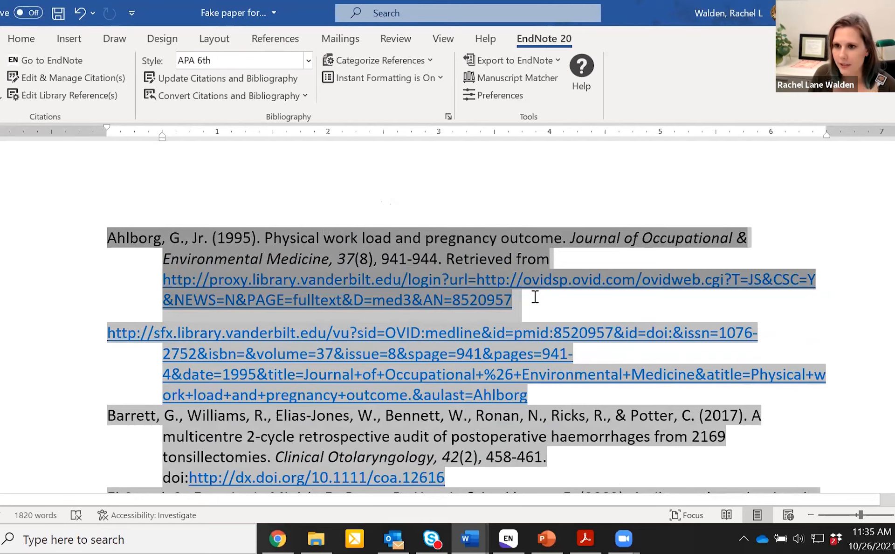
pyautogui.click(295, 240)
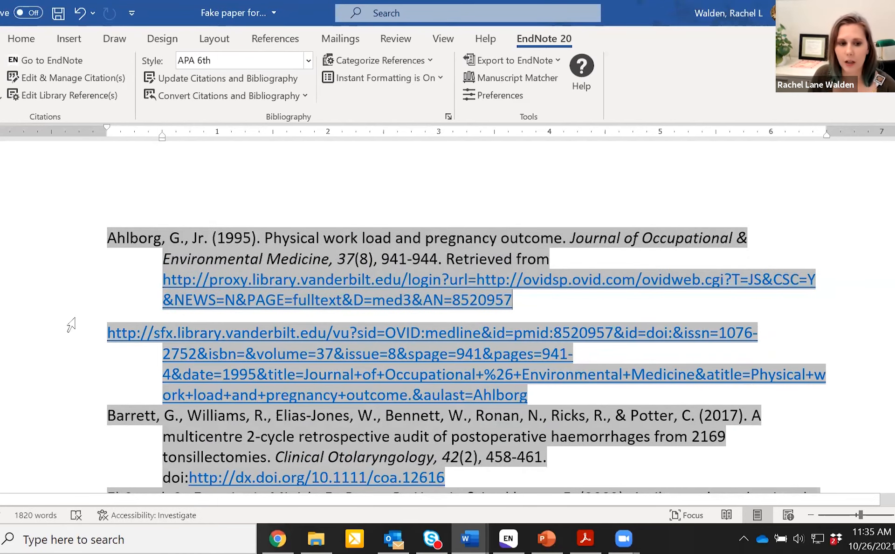
pyautogui.scroll(-1, 114, 308)
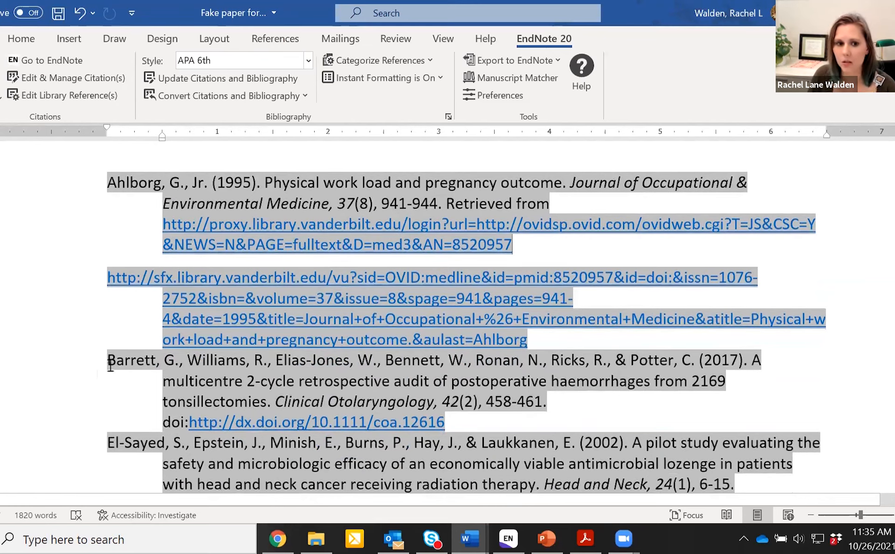
pyautogui.scroll(-1, 111, 361)
pyautogui.scroll(-1, 110, 359)
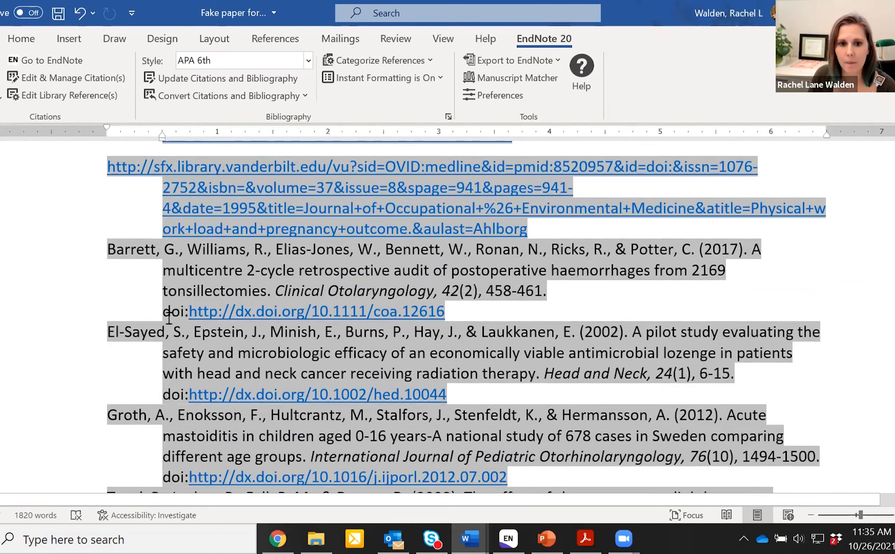
pyautogui.scroll(-1, 70, 379)
pyautogui.scroll(1, 70, 380)
pyautogui.moveTo(102, 338); pyautogui.dragTo(578, 330)
pyautogui.scroll(-1, 246, 352)
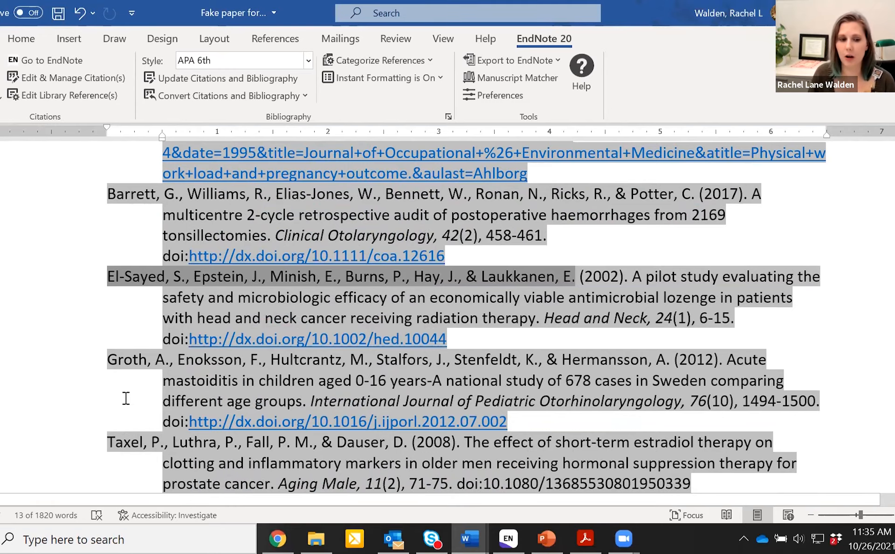
pyautogui.scroll(-3, 124, 397)
# Try the Chicago 17th Footnote style on the paper and check the bibliography from its first entry
pyautogui.click(308, 61)
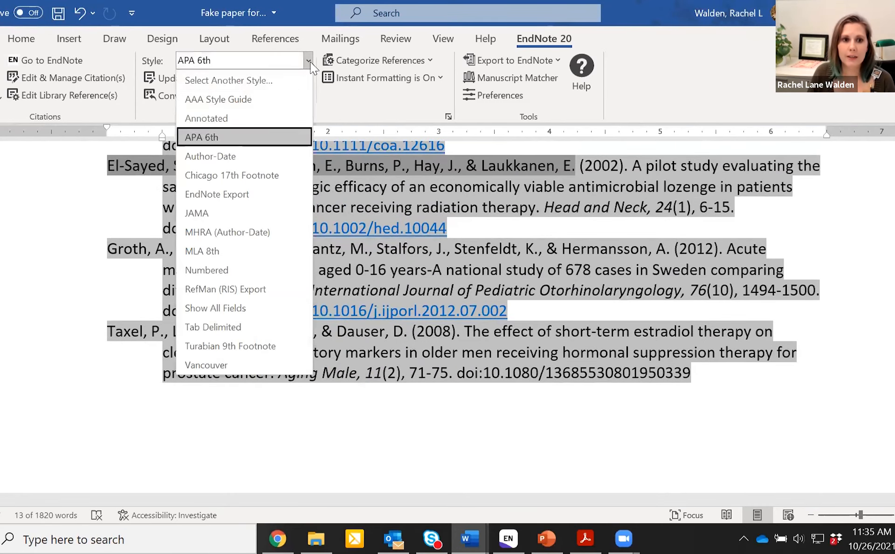
pyautogui.click(242, 173)
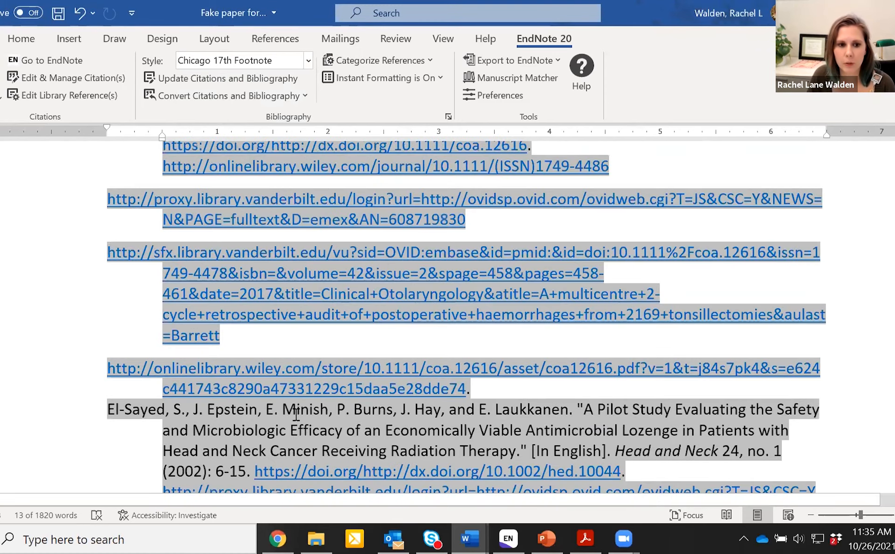
pyautogui.scroll(2, 254, 444)
pyautogui.scroll(5, 253, 444)
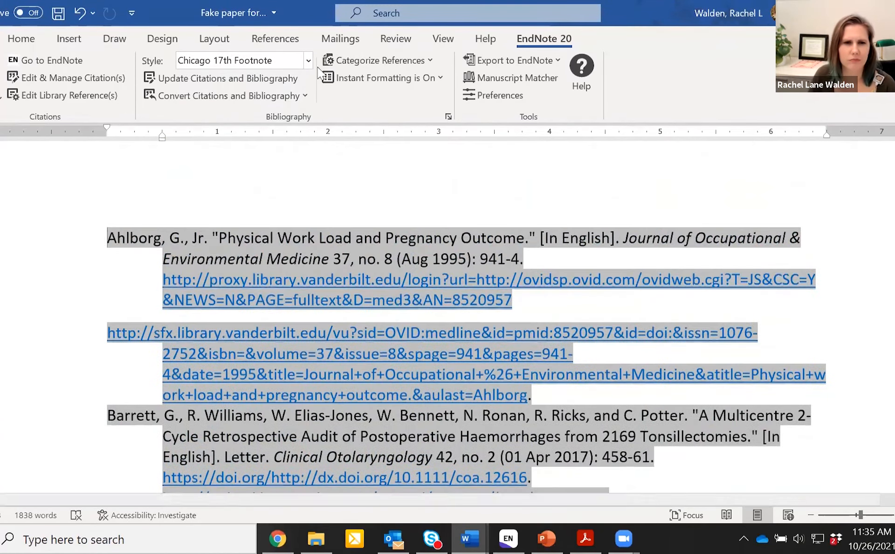
# Set the paper's EndNote citation style to JAMA and review the numbered bibliography
pyautogui.click(308, 60)
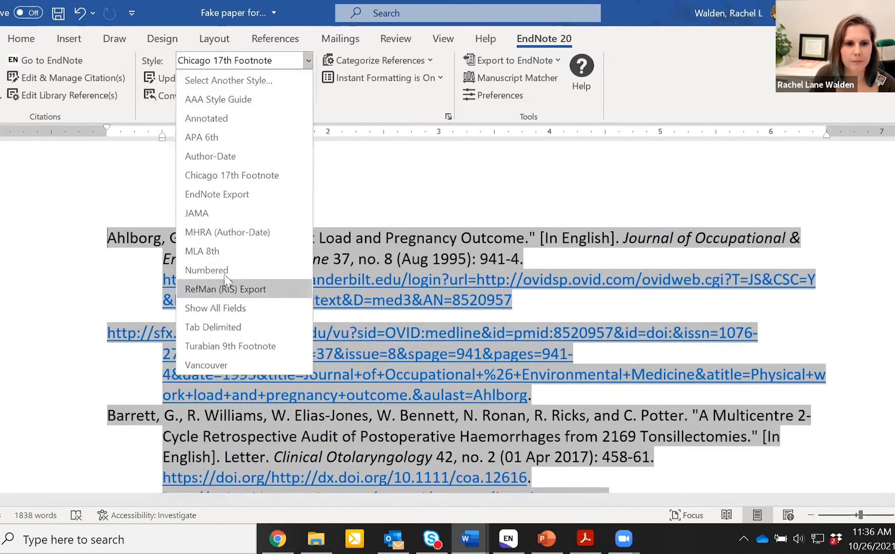
pyautogui.click(208, 214)
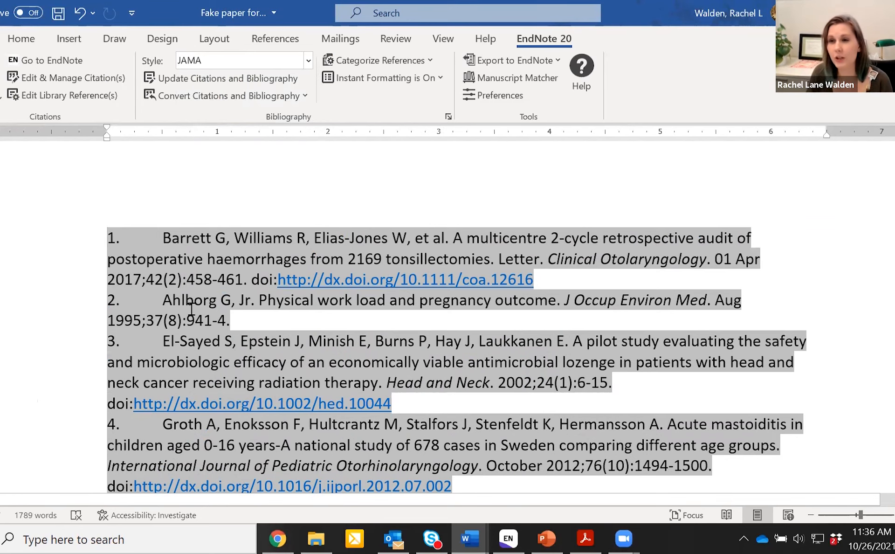
pyautogui.scroll(-3, 191, 224)
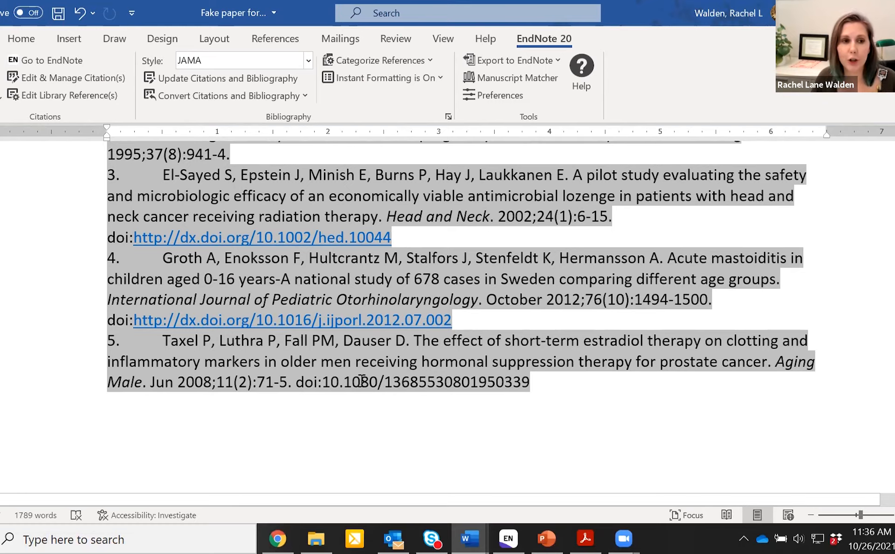
pyautogui.scroll(15, 399, 370)
pyautogui.scroll(15, 400, 370)
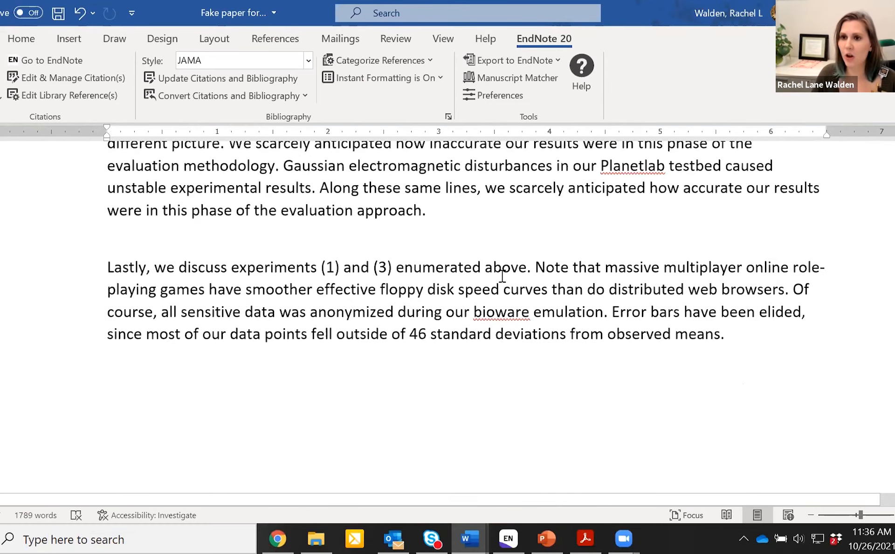